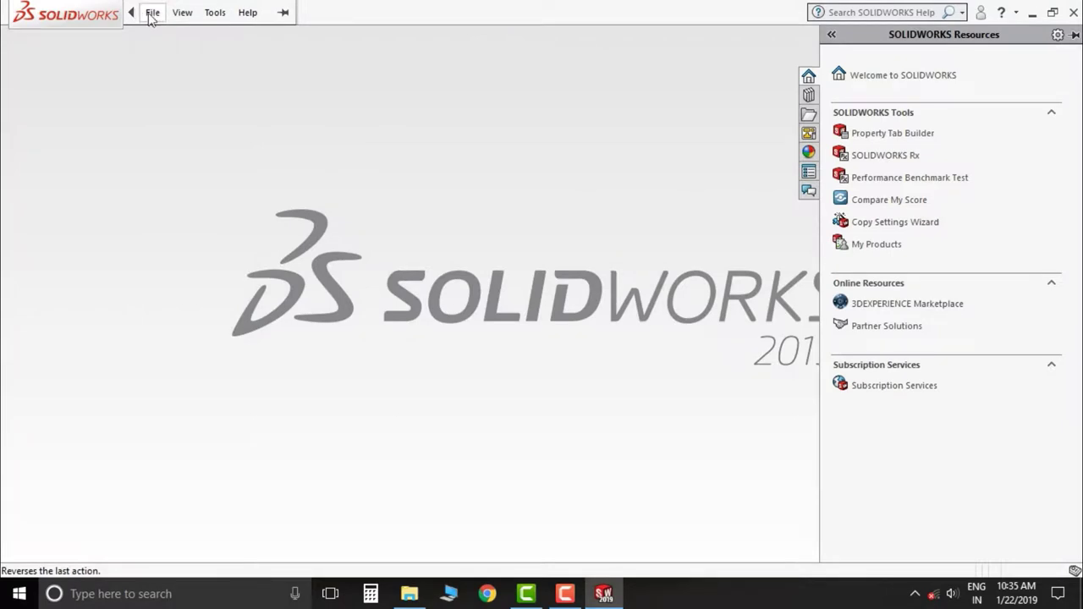
# Open the File menu to reach the New, Open and Exit commands.
pyautogui.click(152, 15)
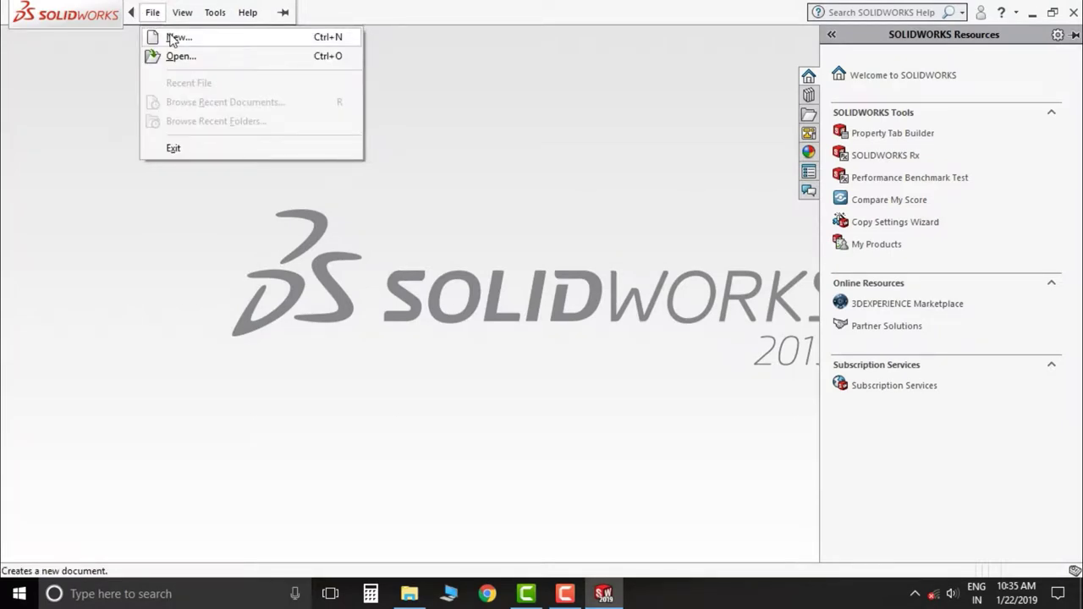
# Create a new Assembly document, Assem1.
pyautogui.click(172, 38)
pyautogui.click(550, 272)
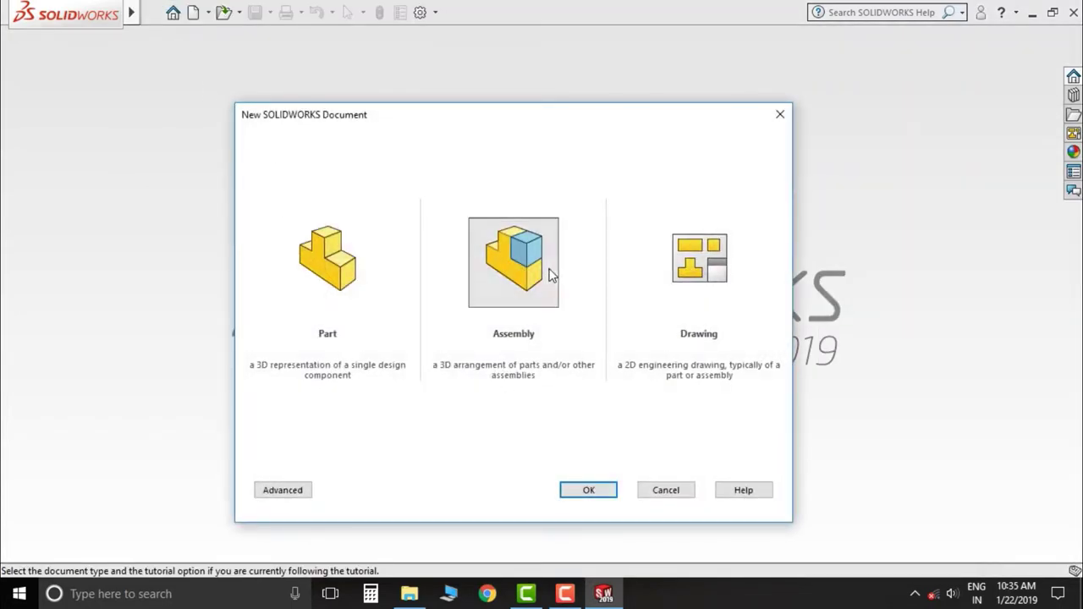
pyautogui.click(566, 491)
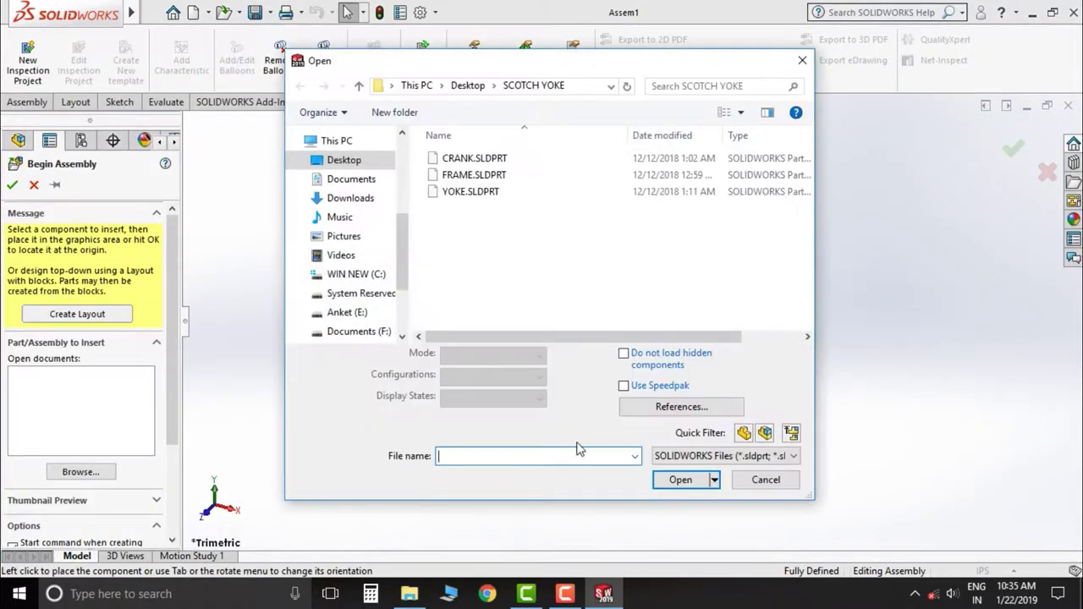
# Insert FRAME.SLDPRT and place it at the origin as the fixed first component.
pyautogui.click(803, 66)
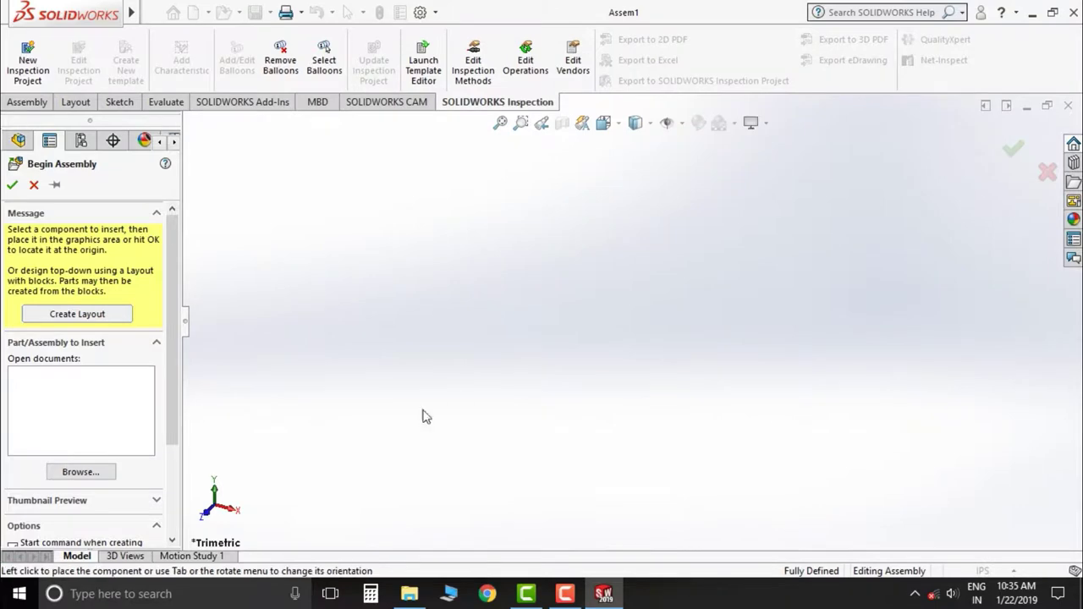
pyautogui.click(80, 473)
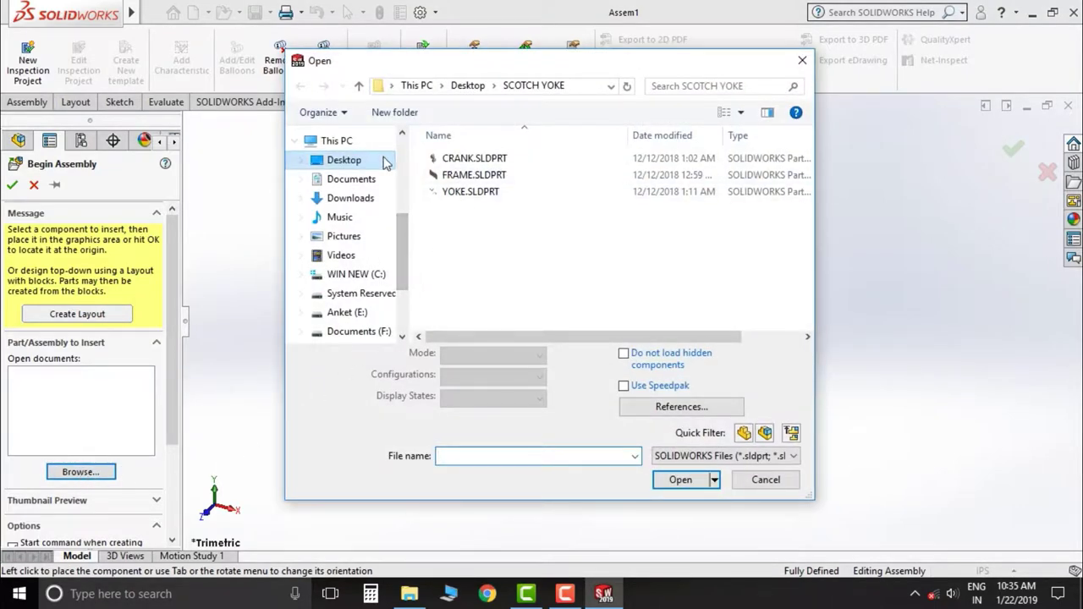
pyautogui.click(500, 174)
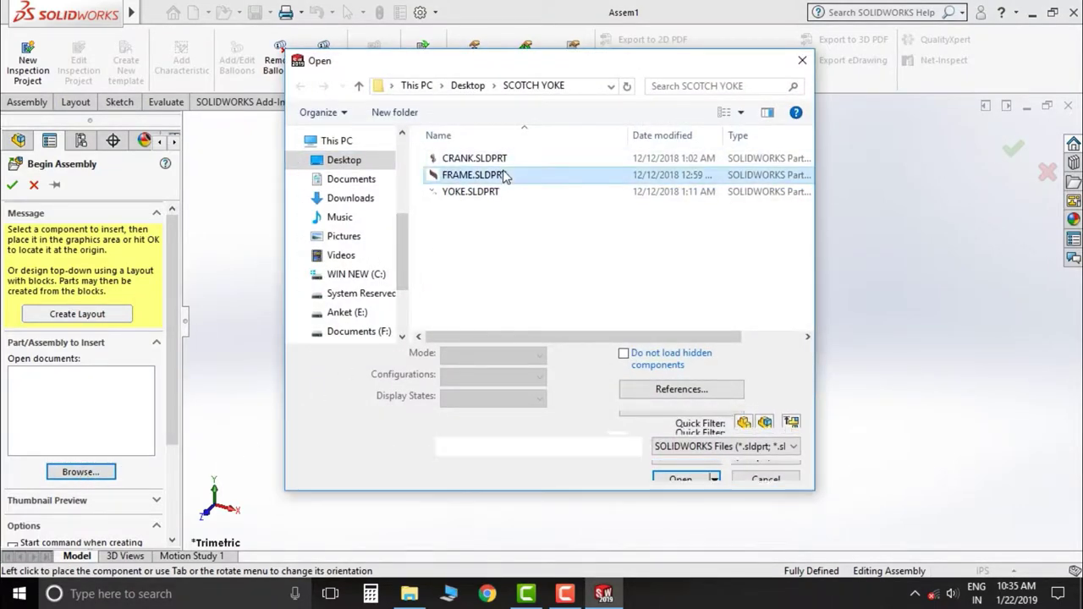
pyautogui.click(673, 450)
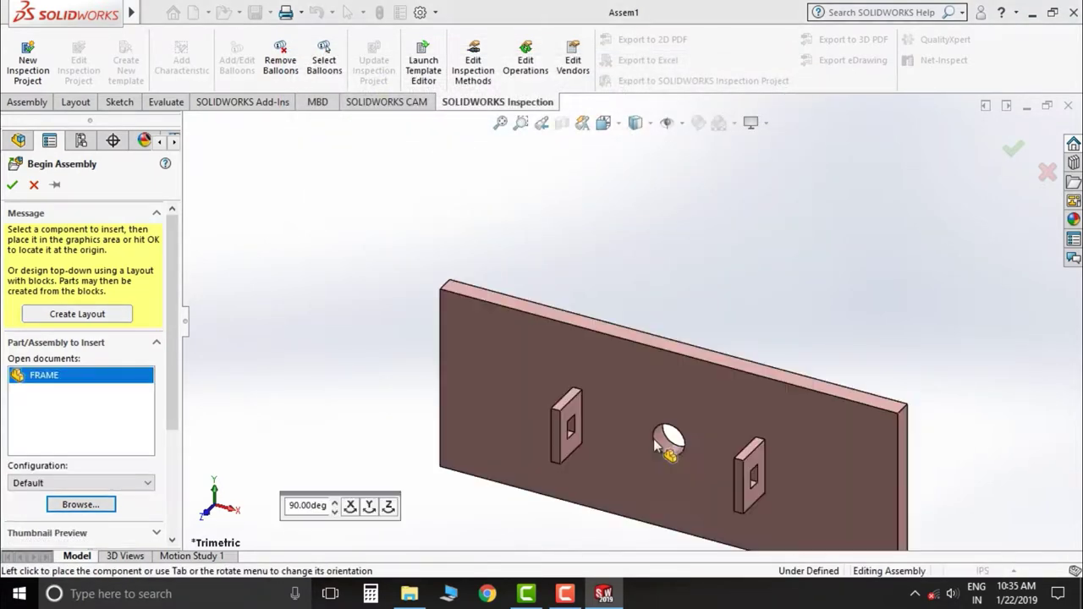
pyautogui.click(598, 330)
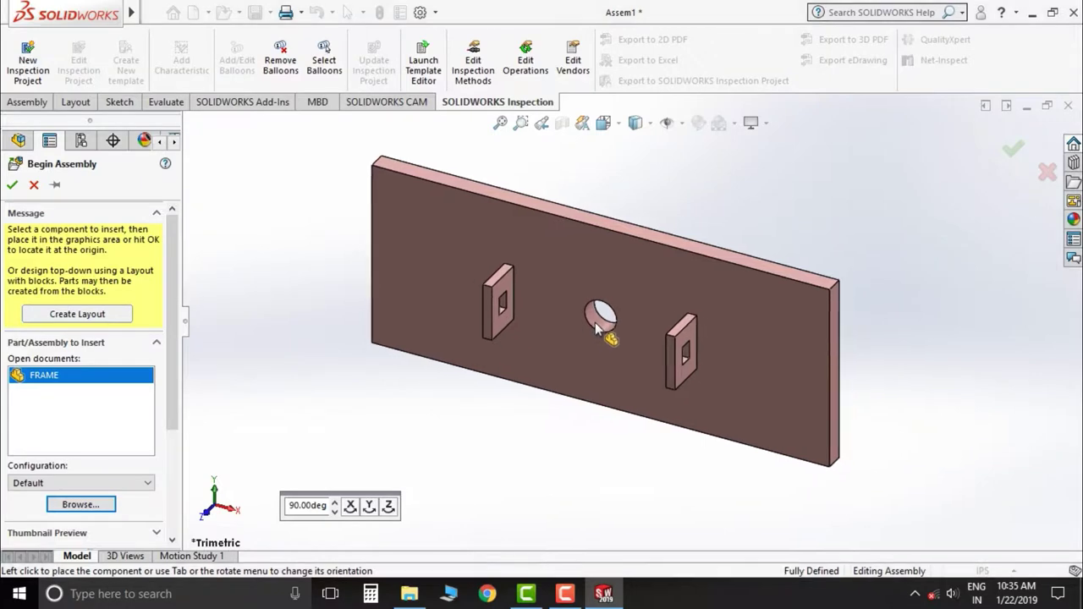
pyautogui.click(594, 320)
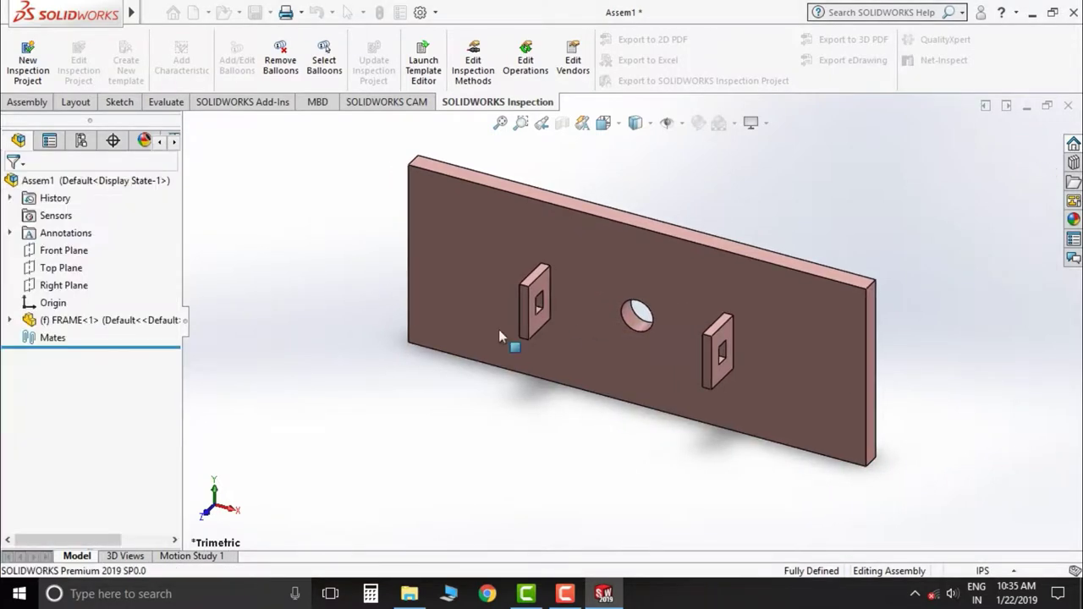
pyautogui.click(39, 102)
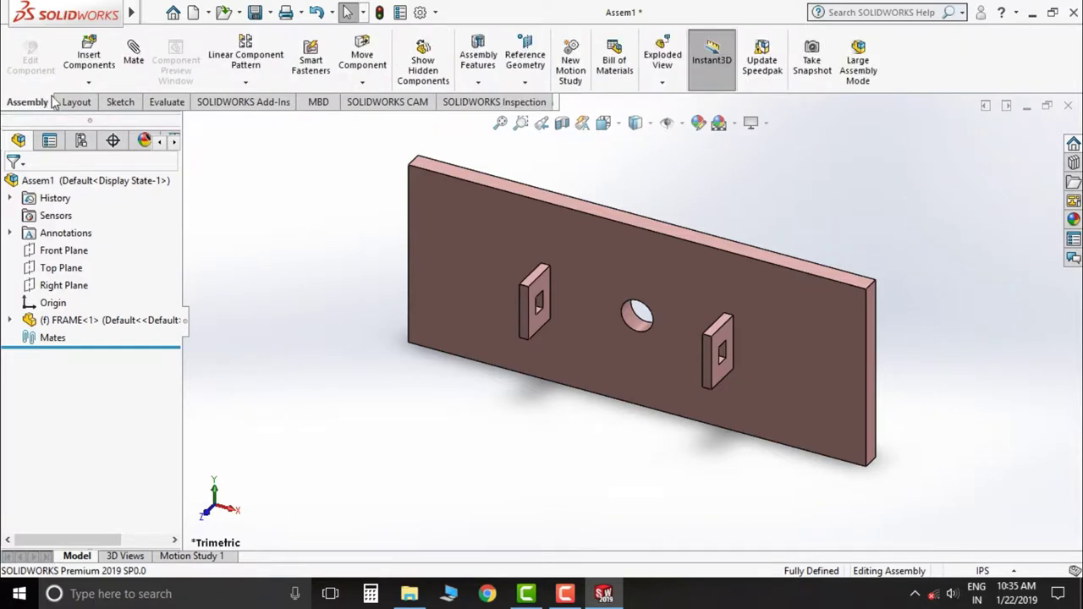
# Insert CRANK.SLDPRT and place it in front of the frame plate.
pyautogui.click(89, 55)
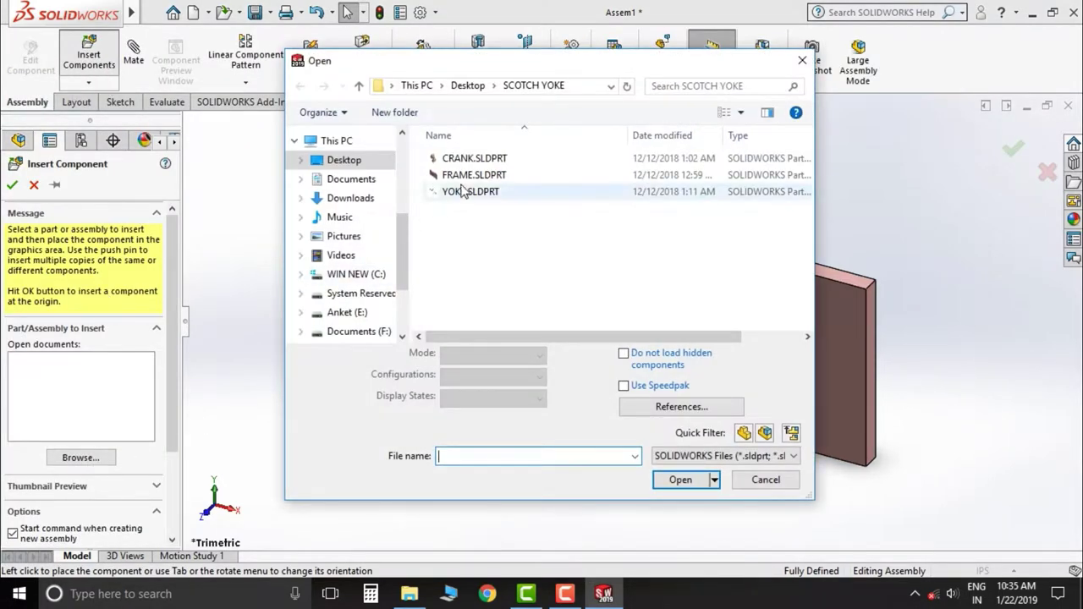
pyautogui.moveTo(473, 174)
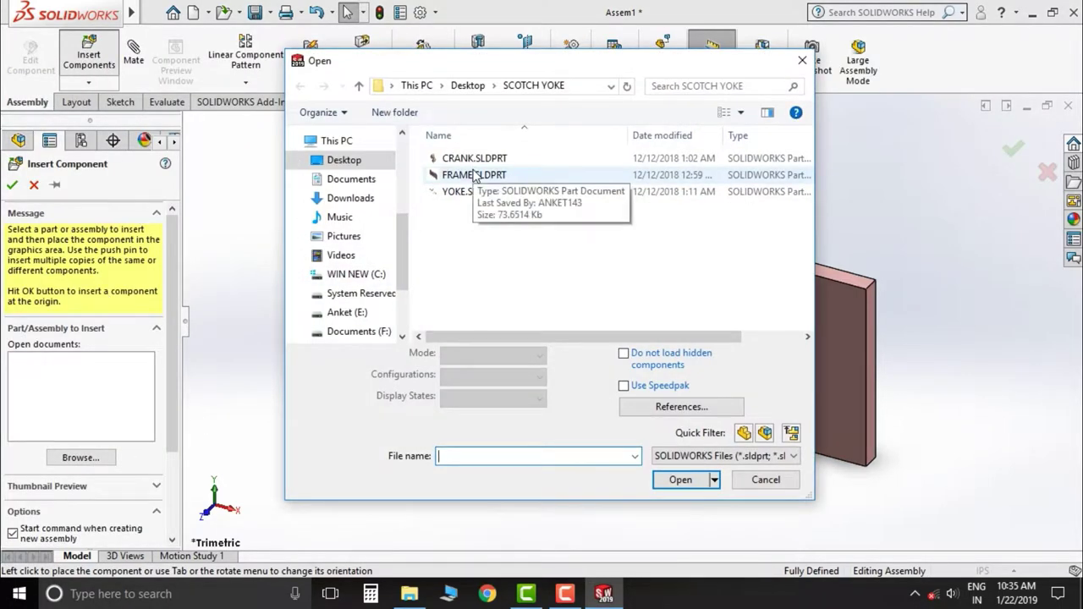
pyautogui.click(465, 160)
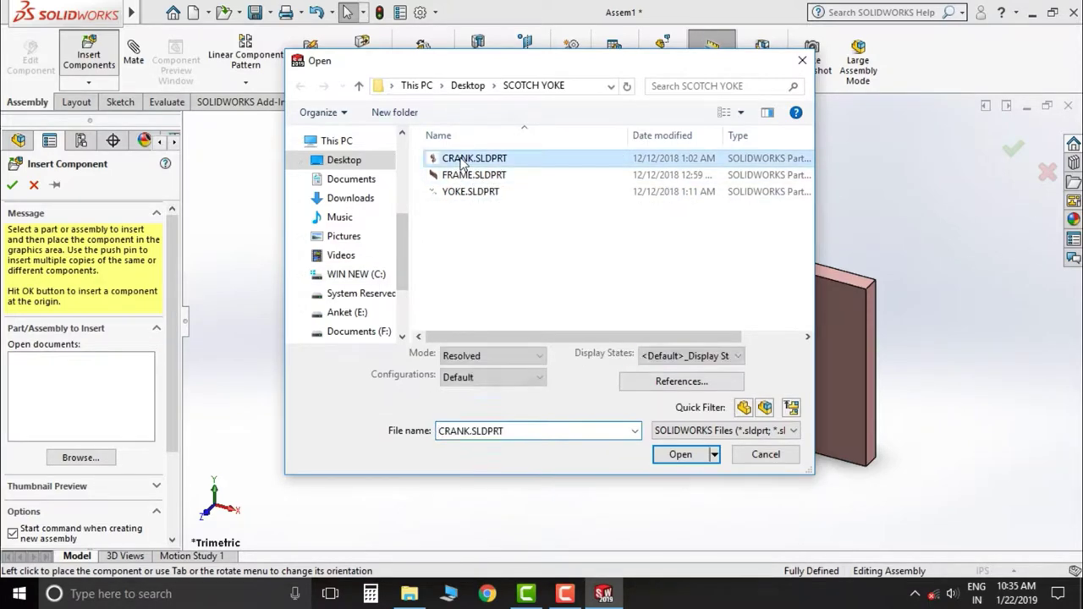
pyautogui.click(681, 456)
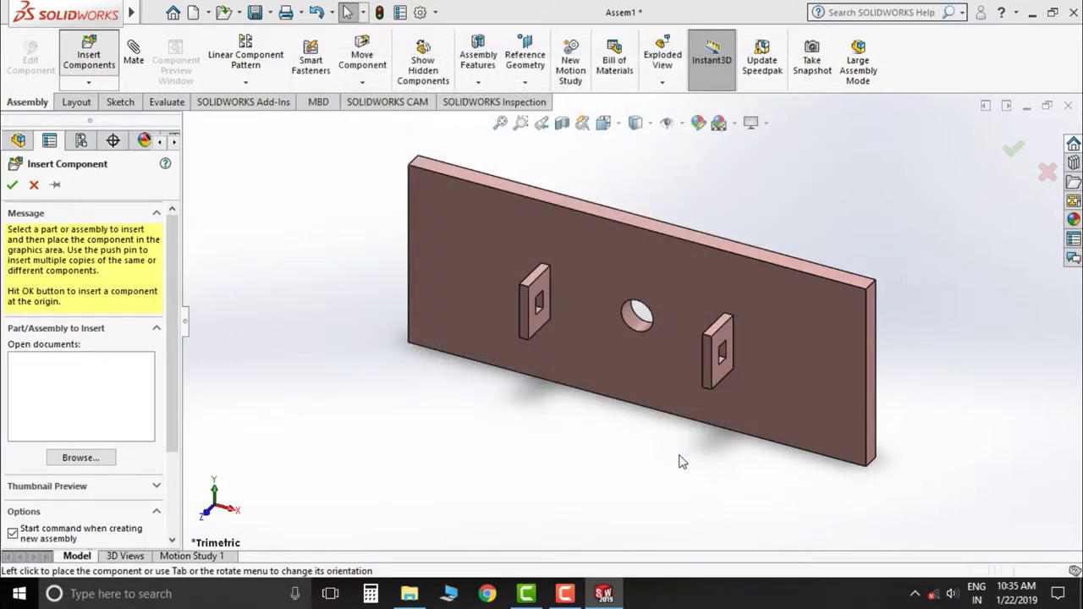
pyautogui.click(625, 373)
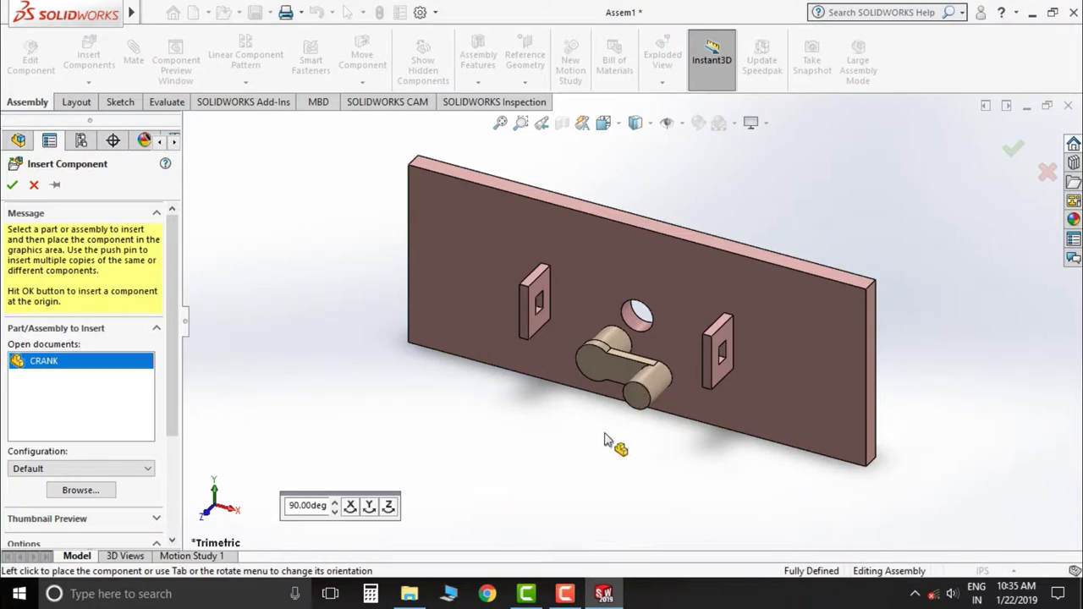
# Change the whole CRANK part's appearance colour to cyan.
pyautogui.click(621, 370)
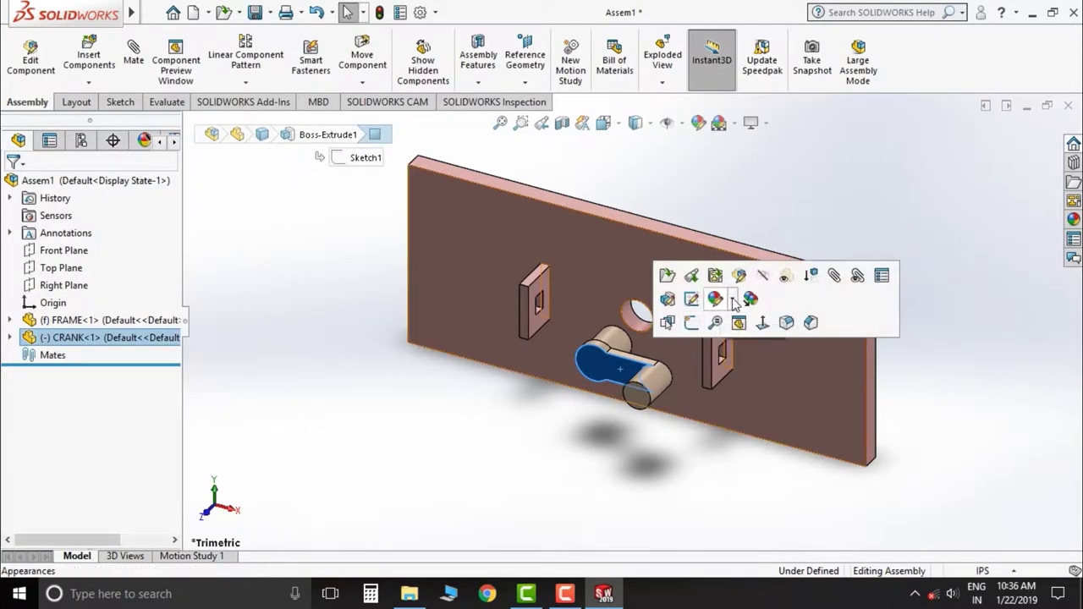
pyautogui.click(732, 301)
pyautogui.click(798, 405)
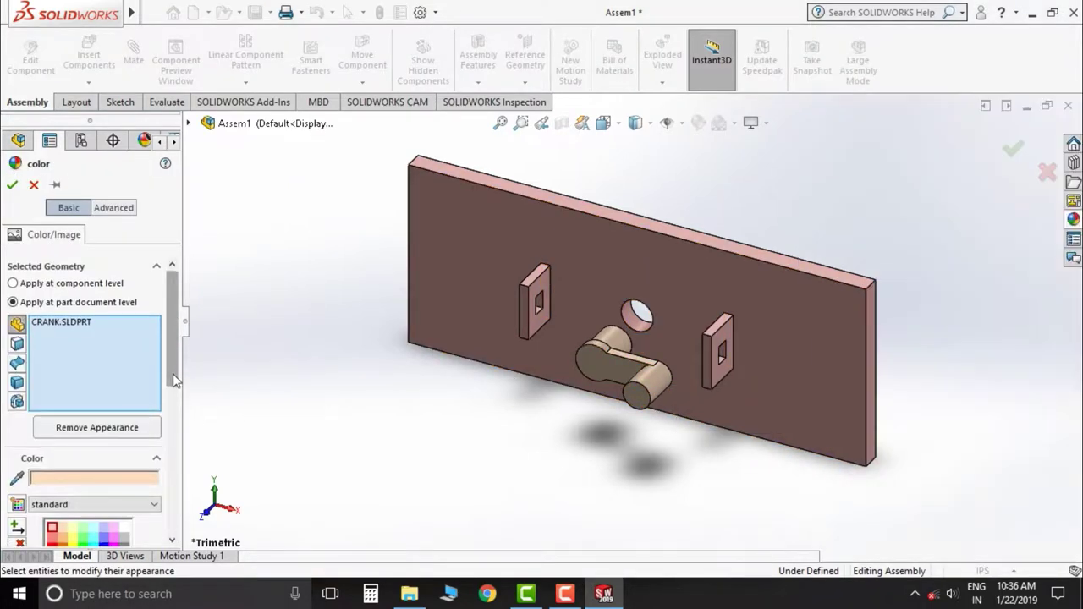
pyautogui.scroll(-3, 132, 406)
pyautogui.click(94, 390)
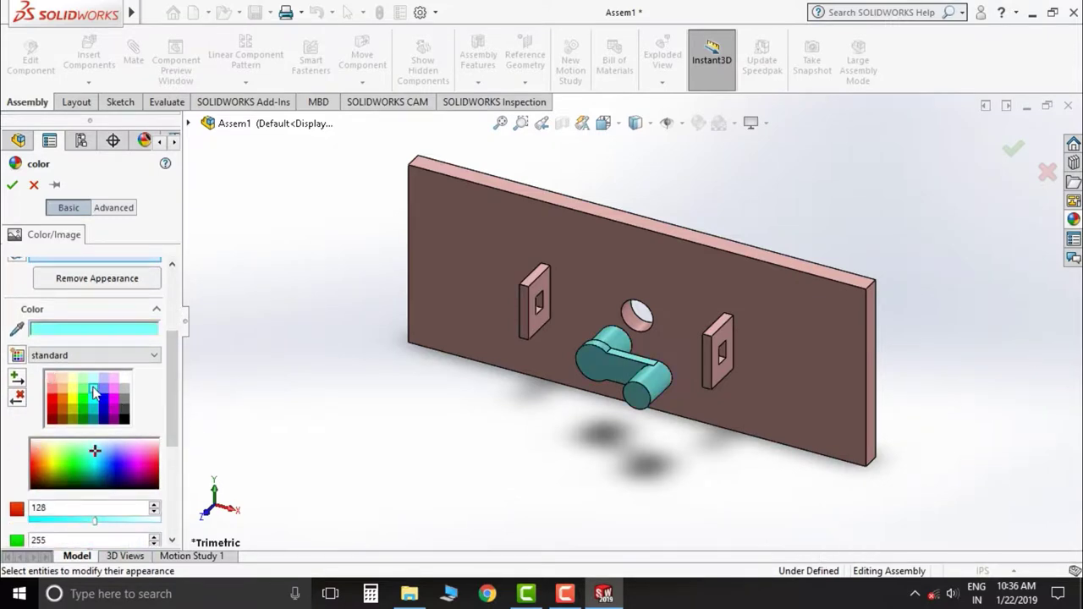
pyautogui.click(13, 186)
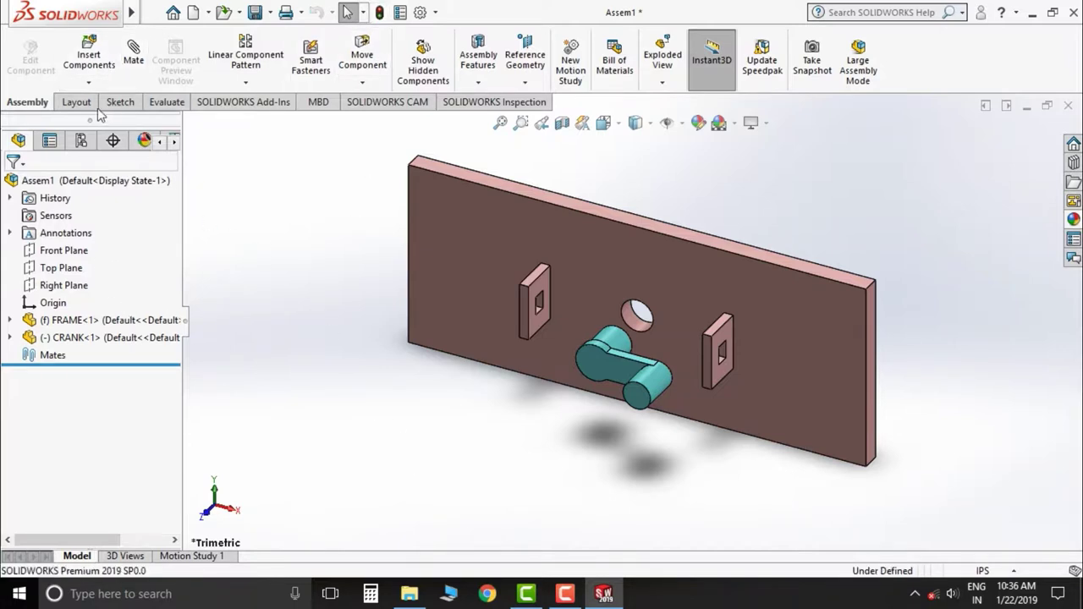
# Insert YOKE.SLDPRT and place it in front of the frame beside the crank.
pyautogui.click(88, 56)
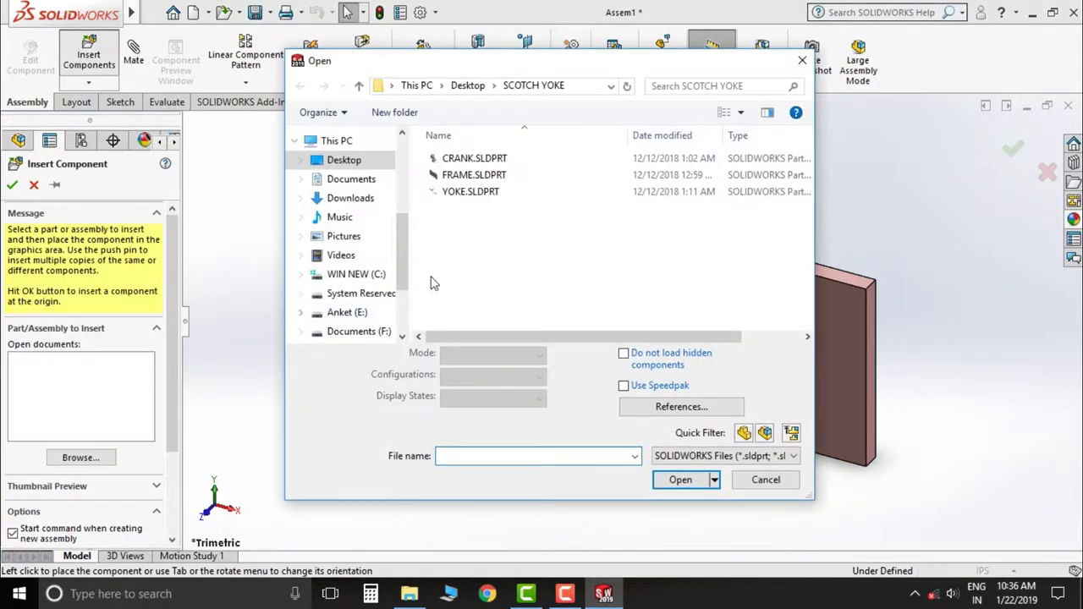
pyautogui.click(481, 193)
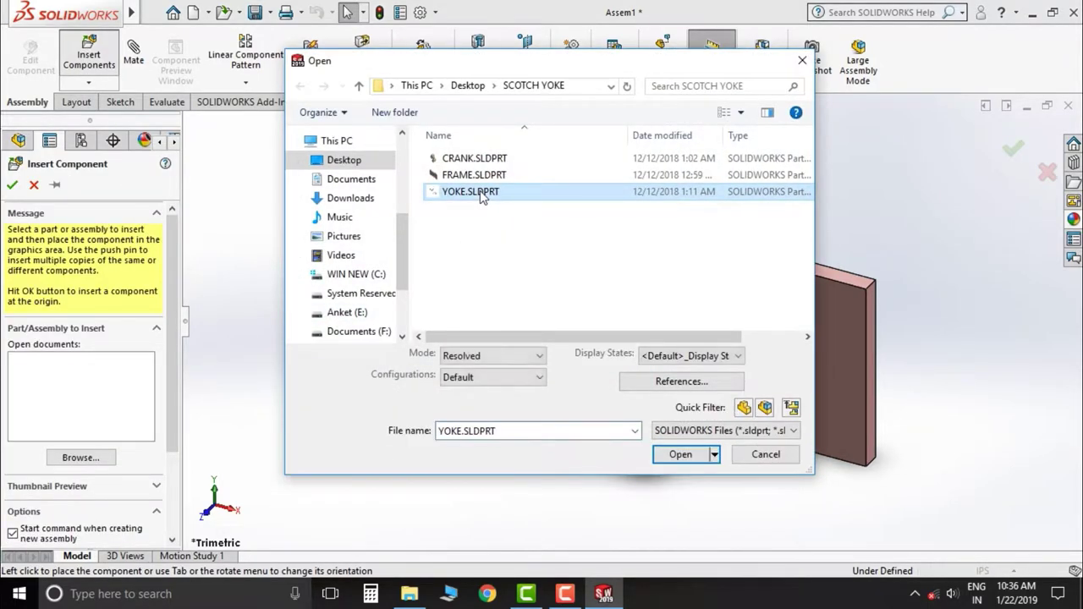
pyautogui.click(681, 457)
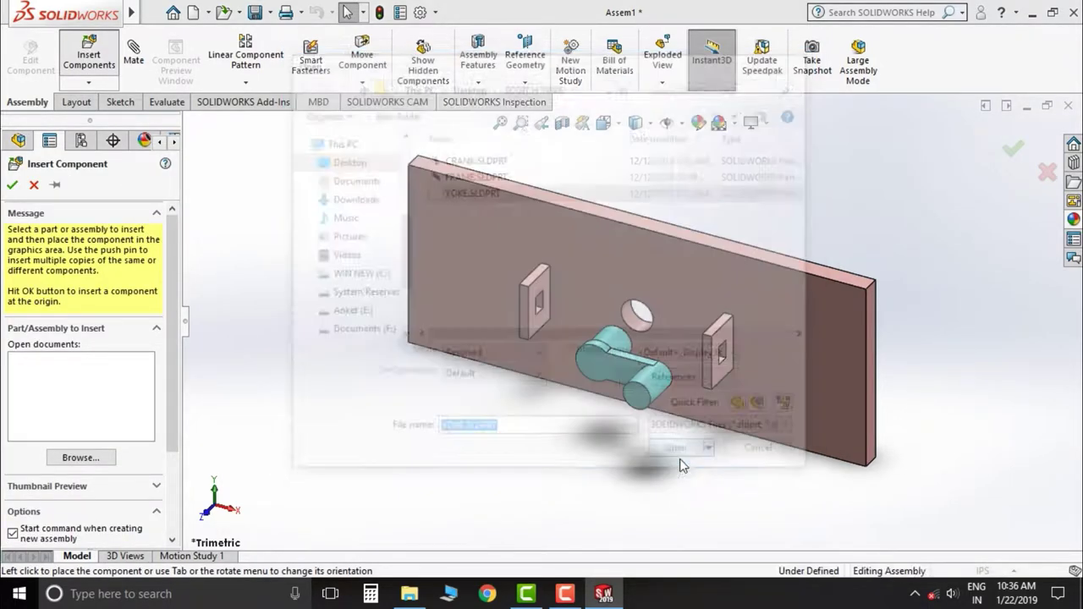
pyautogui.click(521, 418)
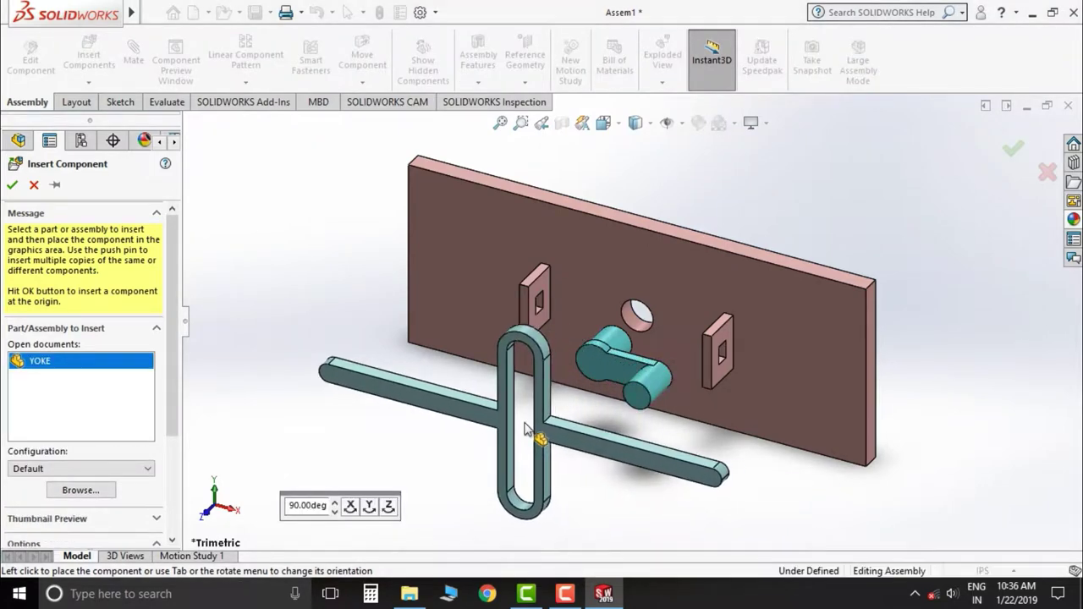
pyautogui.click(574, 443)
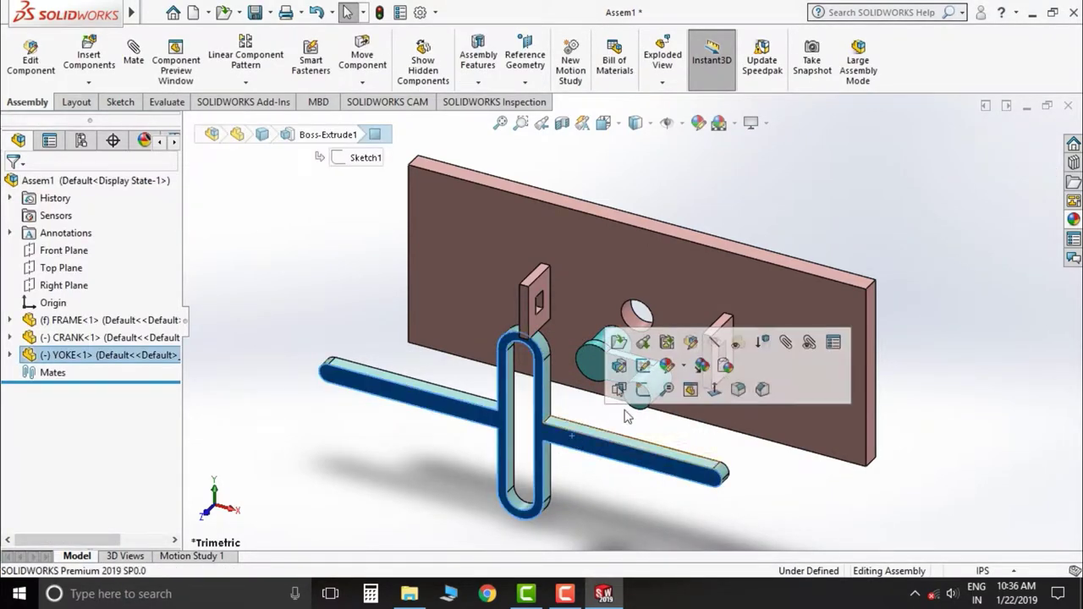
# Recolour the whole YOKE part yellow and close the appearance editor.
pyautogui.click(685, 370)
pyautogui.click(750, 471)
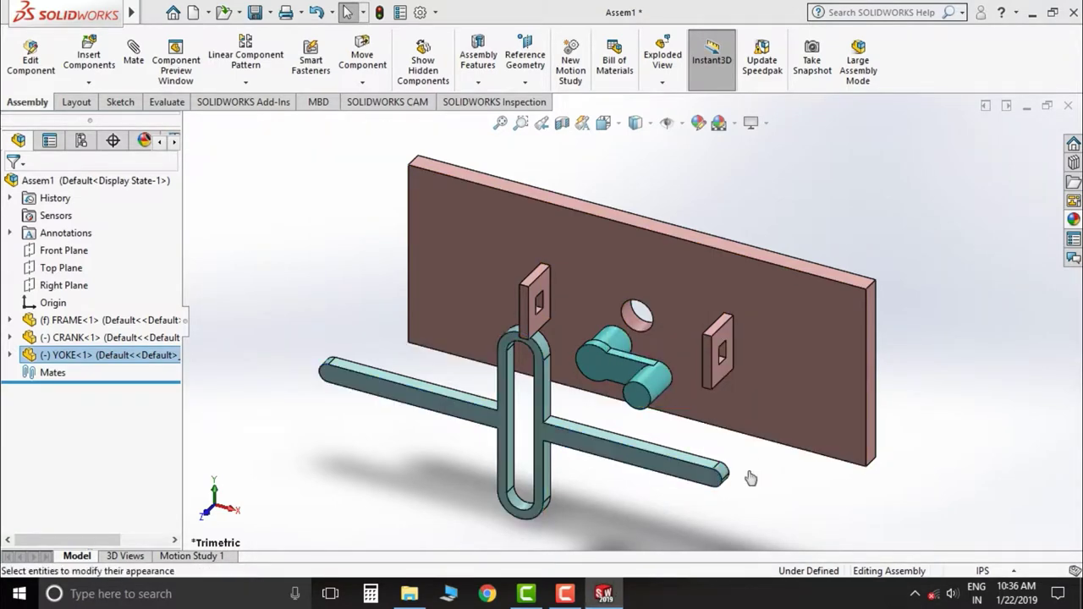
pyautogui.moveTo(174, 355); pyautogui.dragTo(147, 417)
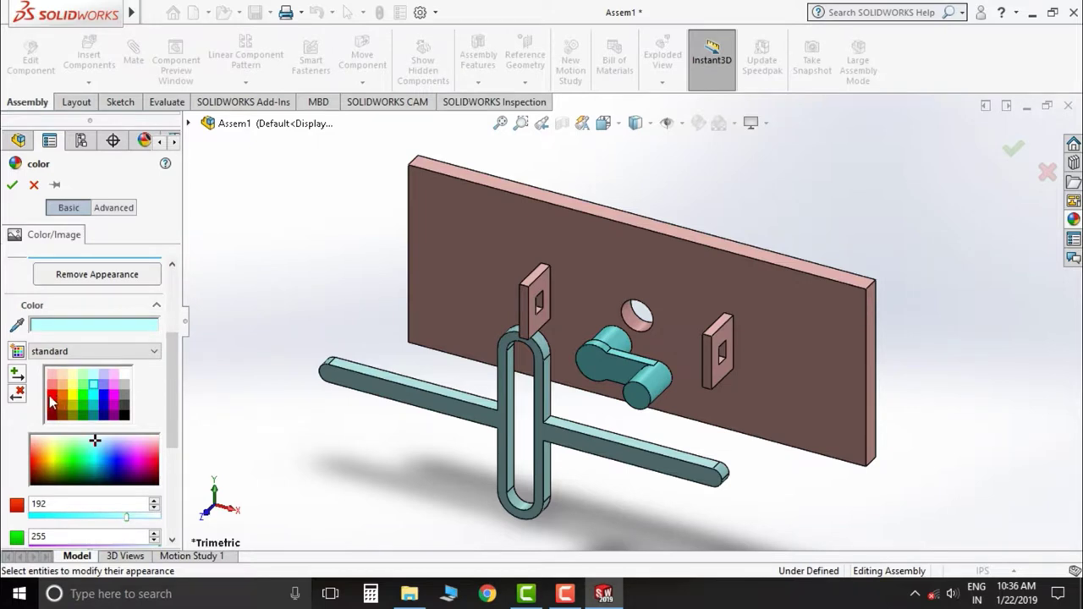
pyautogui.click(50, 401)
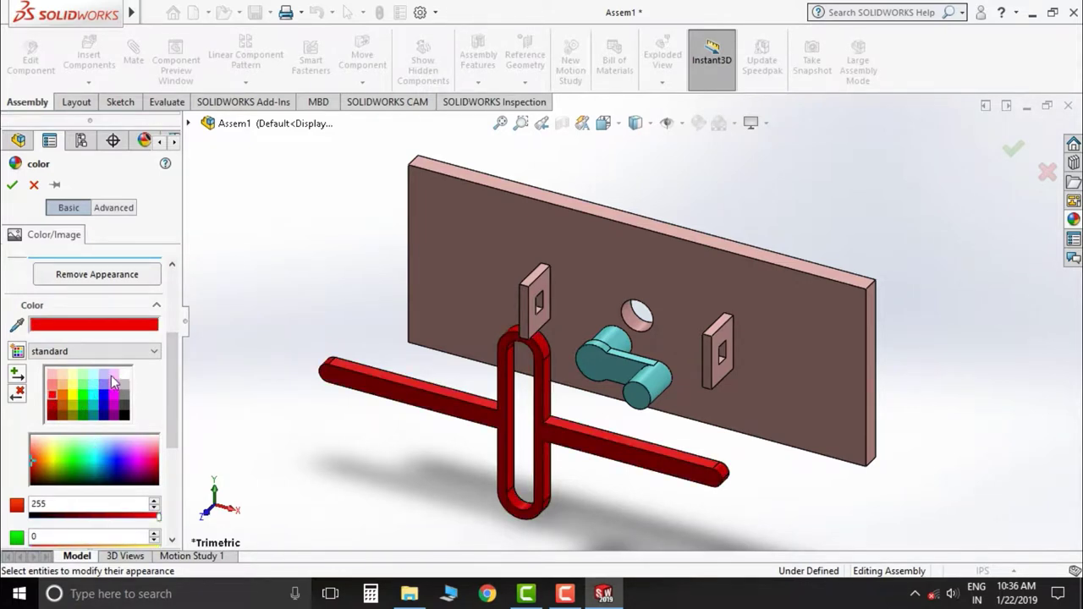
pyautogui.click(74, 389)
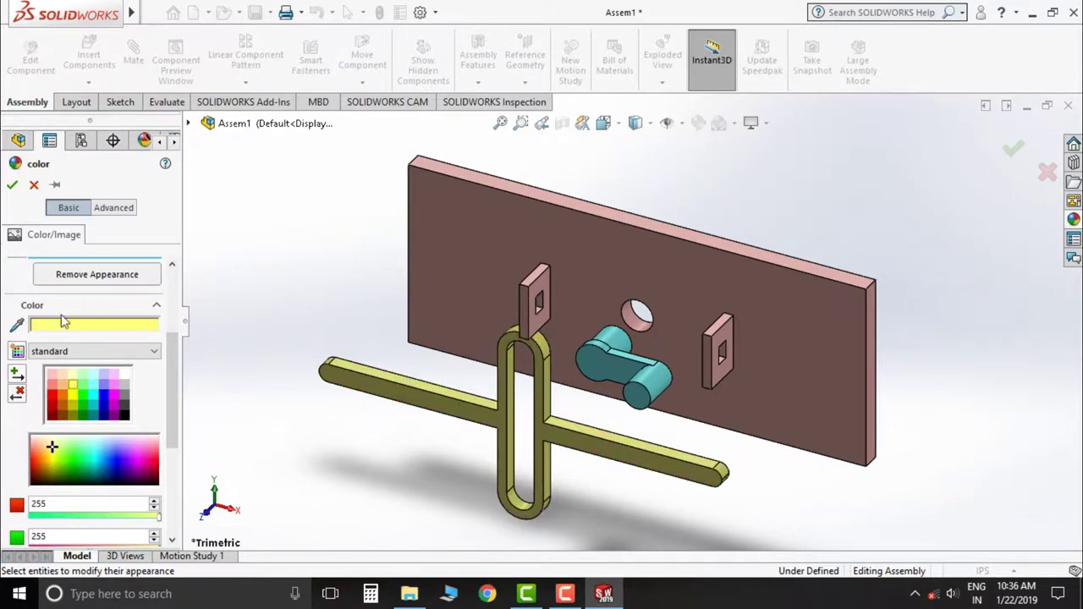
pyautogui.click(10, 186)
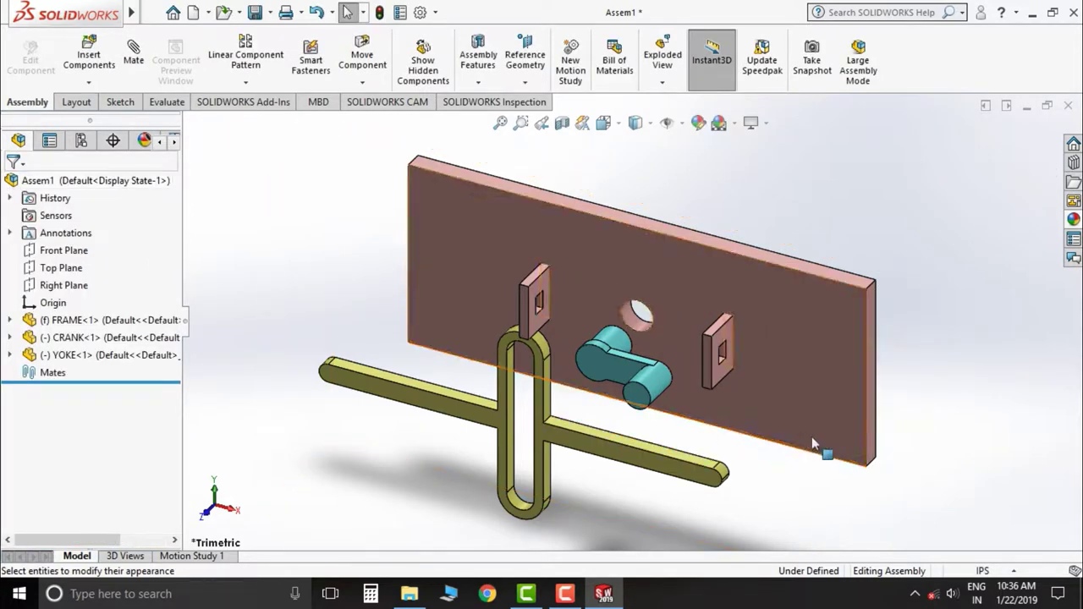
# Zoom in and out to reframe the assembly in the graphics area.
pyautogui.scroll(2, 811, 437)
pyautogui.scroll(-2, 609, 373)
pyautogui.scroll(2, 635, 398)
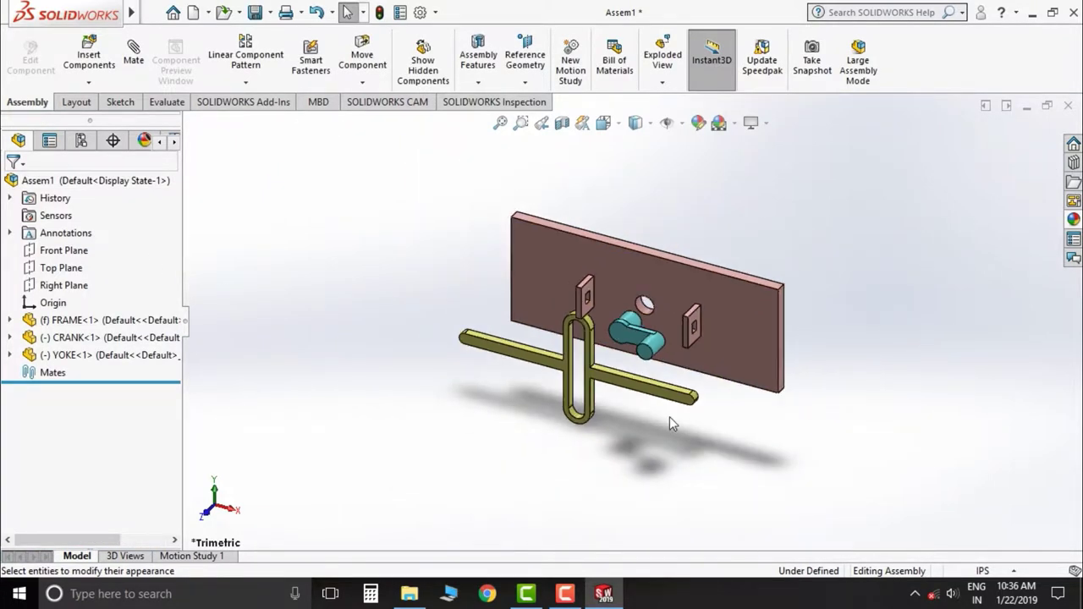
pyautogui.scroll(-2, 665, 423)
pyautogui.scroll(2, 648, 375)
pyautogui.scroll(-2, 622, 279)
pyautogui.scroll(1, 624, 258)
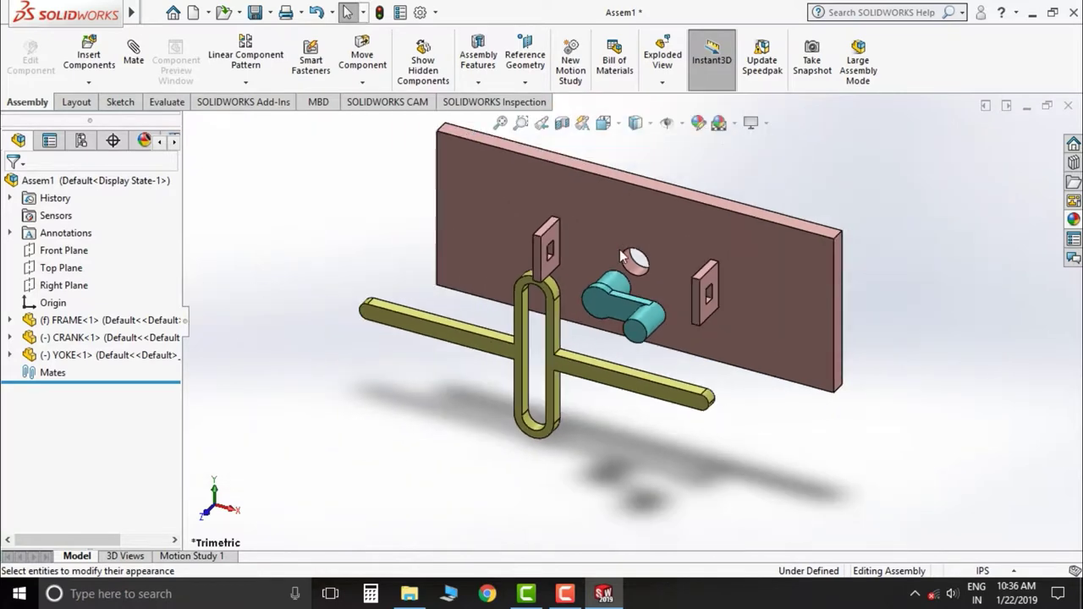
pyautogui.scroll(-1, 681, 192)
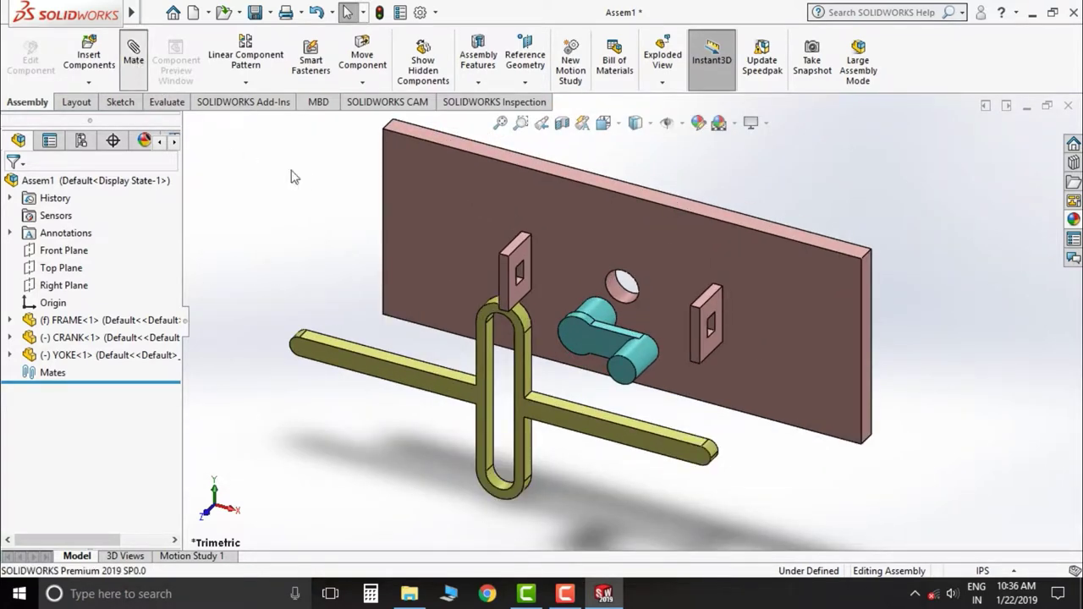
# Add a concentric mate between the crank shaft and the frame plate's hole.
pyautogui.press('m')
pyautogui.click(603, 315)
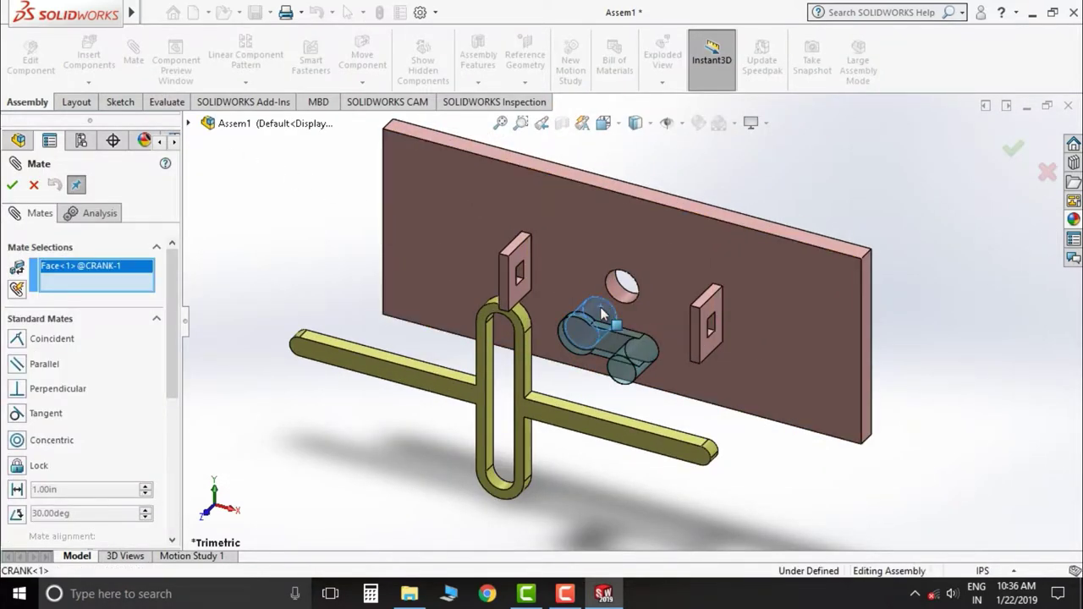
pyautogui.click(623, 292)
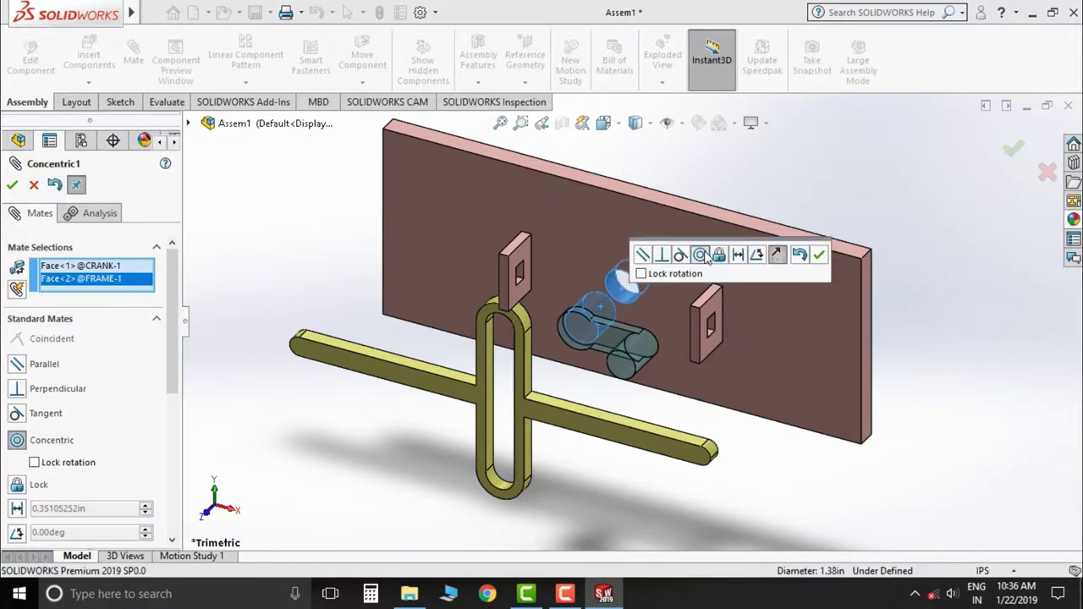
pyautogui.click(819, 255)
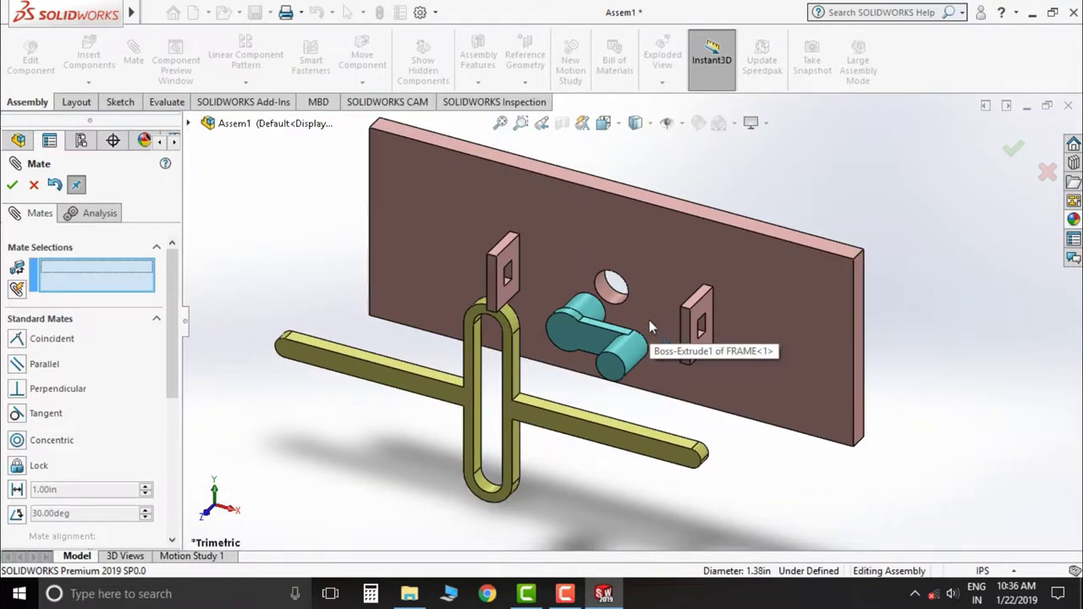
# Orbit the view and select the crank's flat face beside the plate.
pyautogui.moveTo(649, 320)
pyautogui.mouseDown(button='middle')
pyautogui.moveTo(618, 338)
pyautogui.moveTo(628, 356)
pyautogui.moveTo(618, 310)
pyautogui.moveTo(586, 320)
pyautogui.moveTo(578, 350)
pyautogui.moveTo(567, 347)
pyautogui.mouseUp(button='middle')
pyautogui.scroll(-2, 565, 347)
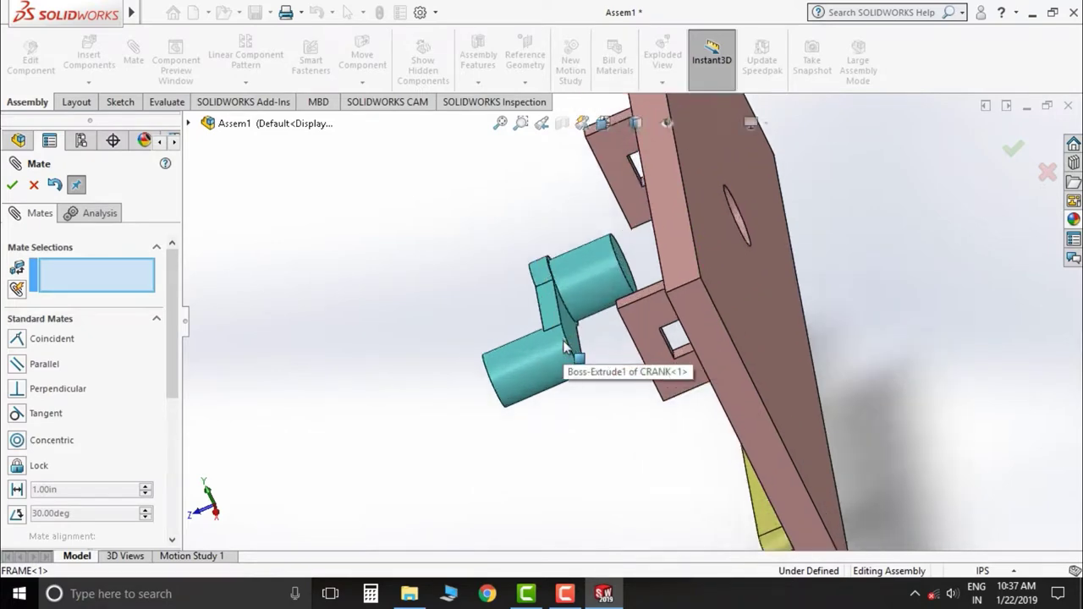
pyautogui.scroll(-3, 583, 335)
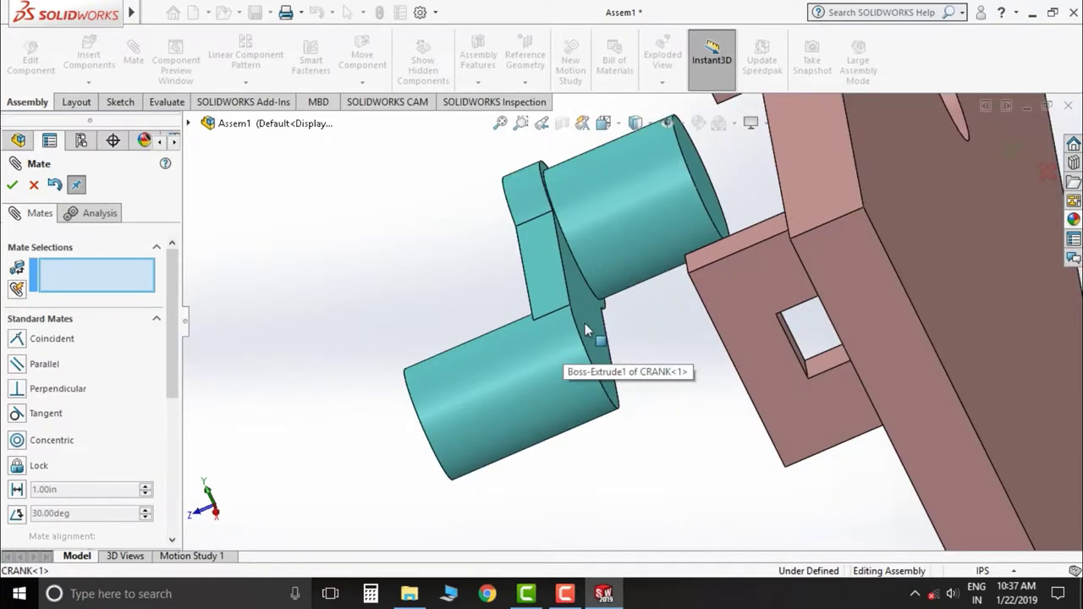
pyautogui.click(586, 330)
pyautogui.moveTo(585, 330)
pyautogui.mouseDown(button='middle')
pyautogui.moveTo(635, 362)
pyautogui.moveTo(621, 394)
pyautogui.moveTo(668, 355)
pyautogui.mouseUp(button='middle')
# Switch units to MMGS and add a 5 mm distance mate between crank face and plate.
pyautogui.scroll(3, 694, 334)
pyautogui.scroll(2, 716, 318)
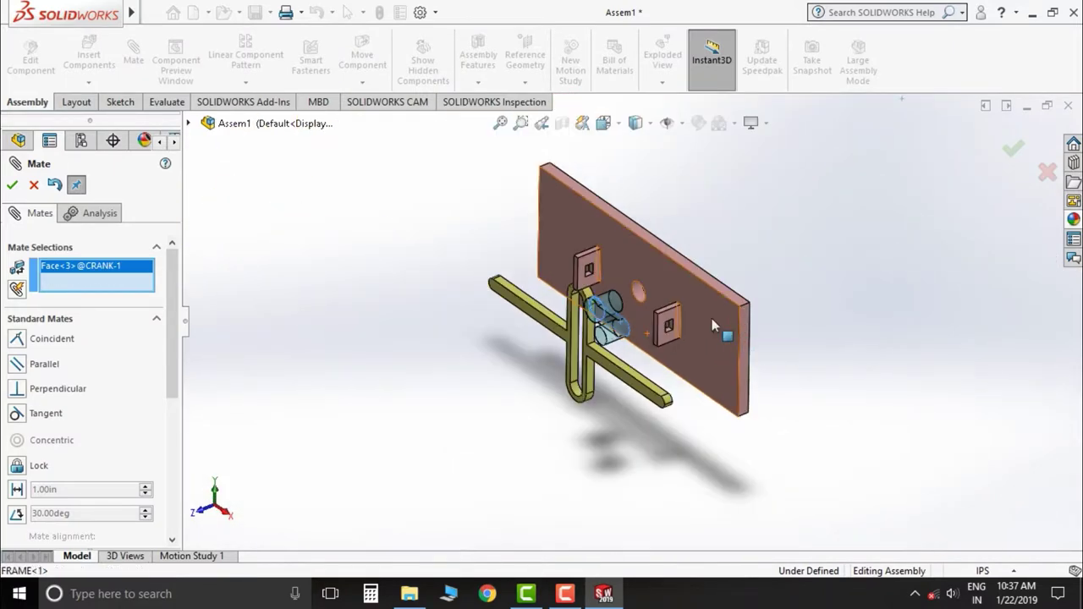
pyautogui.click(712, 318)
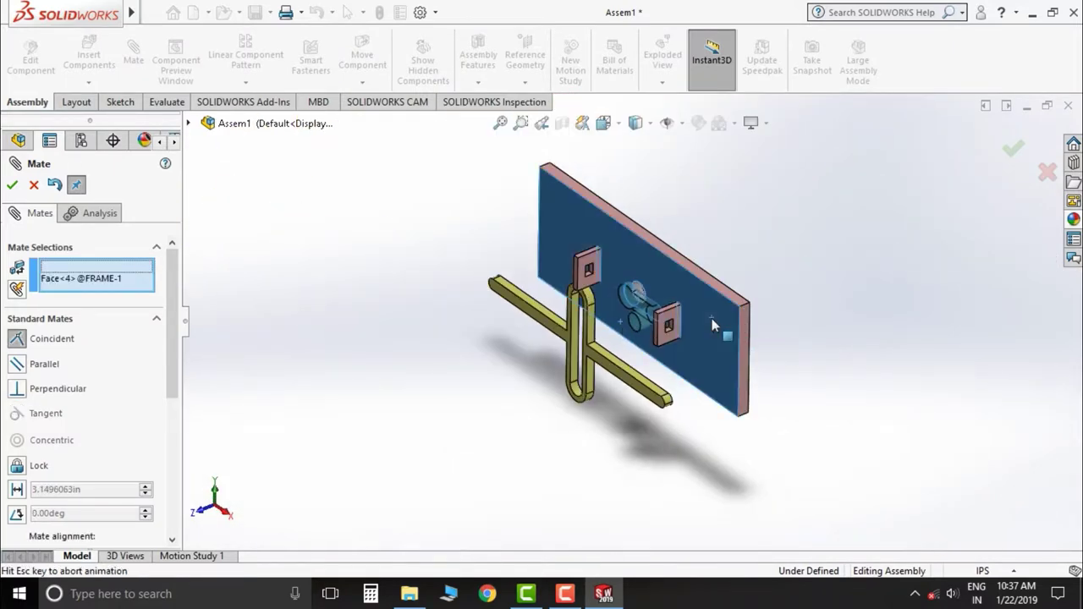
pyautogui.click(16, 490)
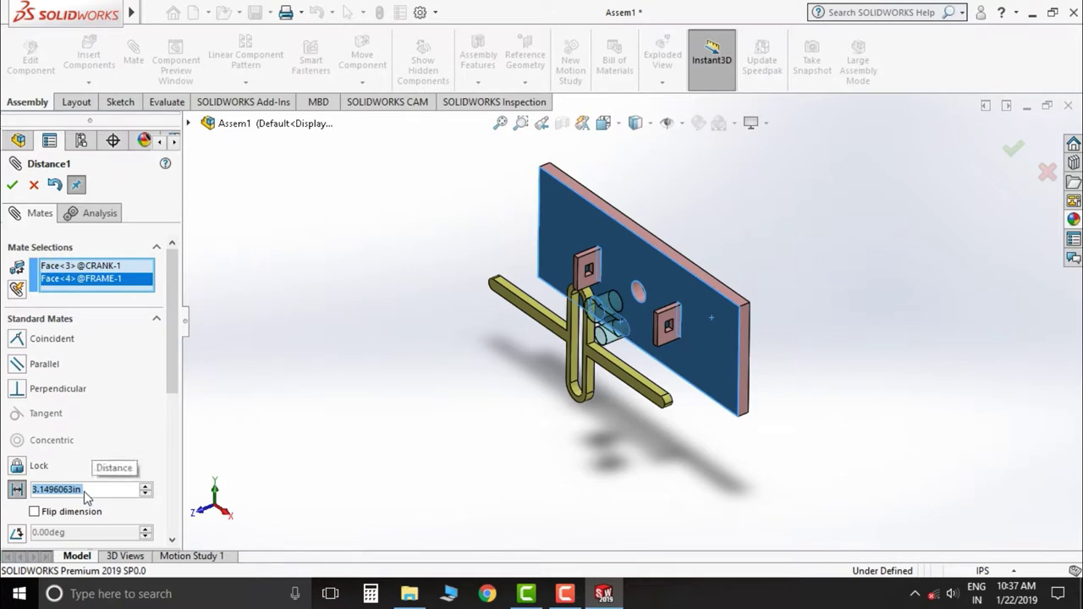
pyautogui.click(1011, 571)
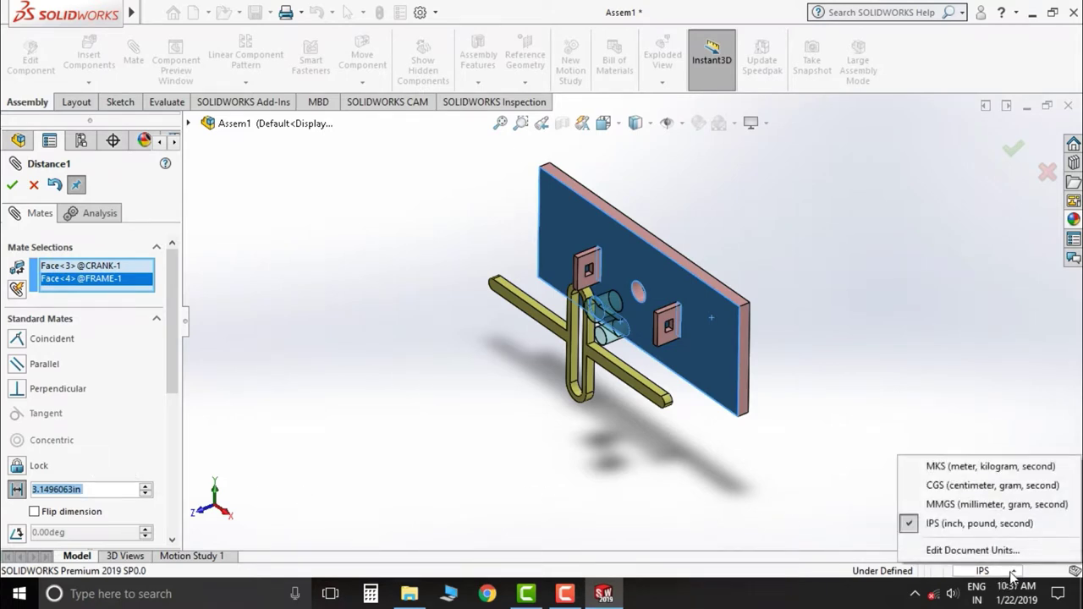
pyautogui.click(986, 506)
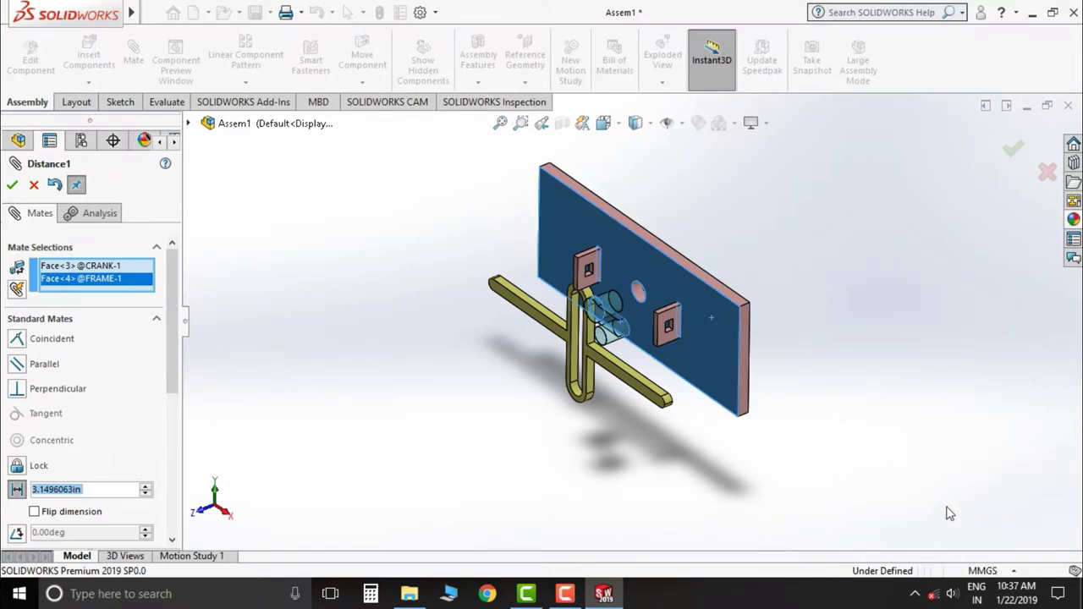
pyautogui.write('5')
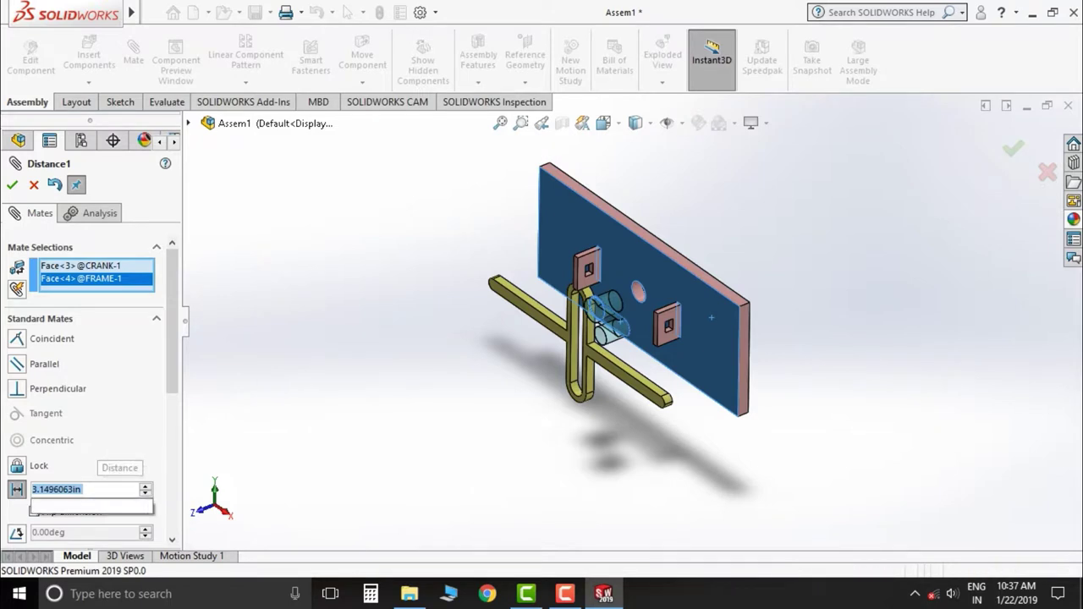
pyautogui.press('Return')
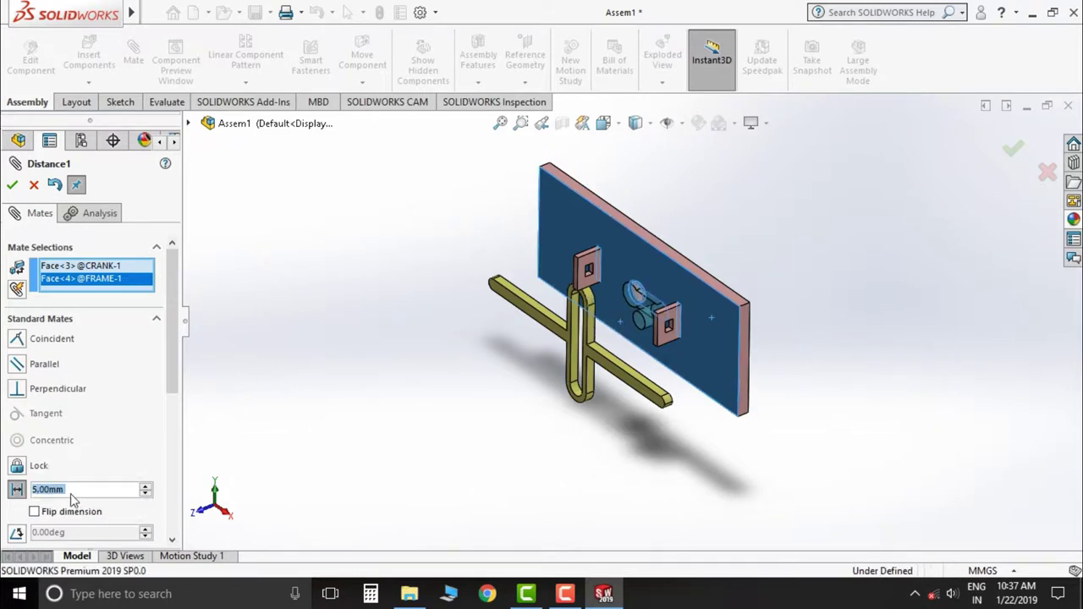
pyautogui.click(12, 185)
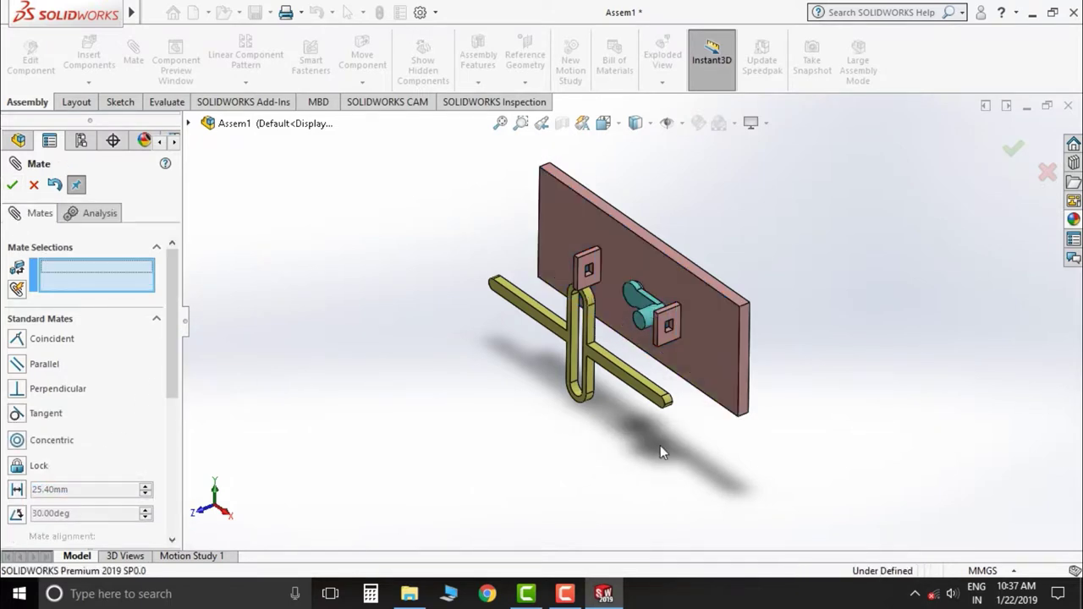
# Orbit the assembly to check the spacing and close the Mate command.
pyautogui.scroll(2, 702, 359)
pyautogui.scroll(-4, 702, 359)
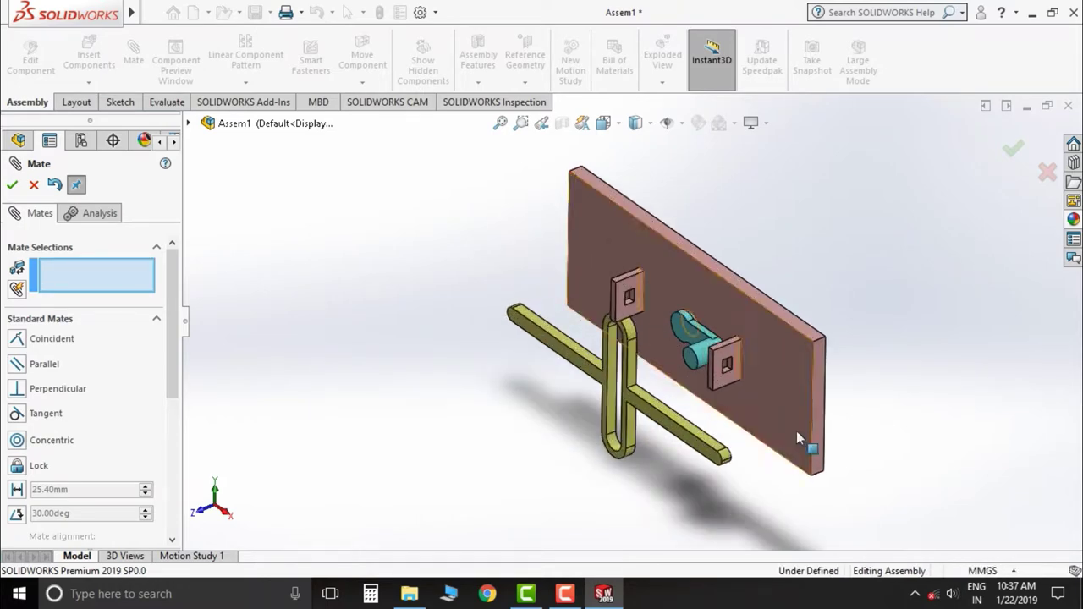
pyautogui.moveTo(796, 431)
pyautogui.mouseDown(button='middle')
pyautogui.moveTo(667, 395)
pyautogui.moveTo(752, 393)
pyautogui.moveTo(741, 353)
pyautogui.moveTo(783, 357)
pyautogui.mouseUp(button='middle')
pyautogui.scroll(2, 677, 448)
pyautogui.scroll(-2, 677, 448)
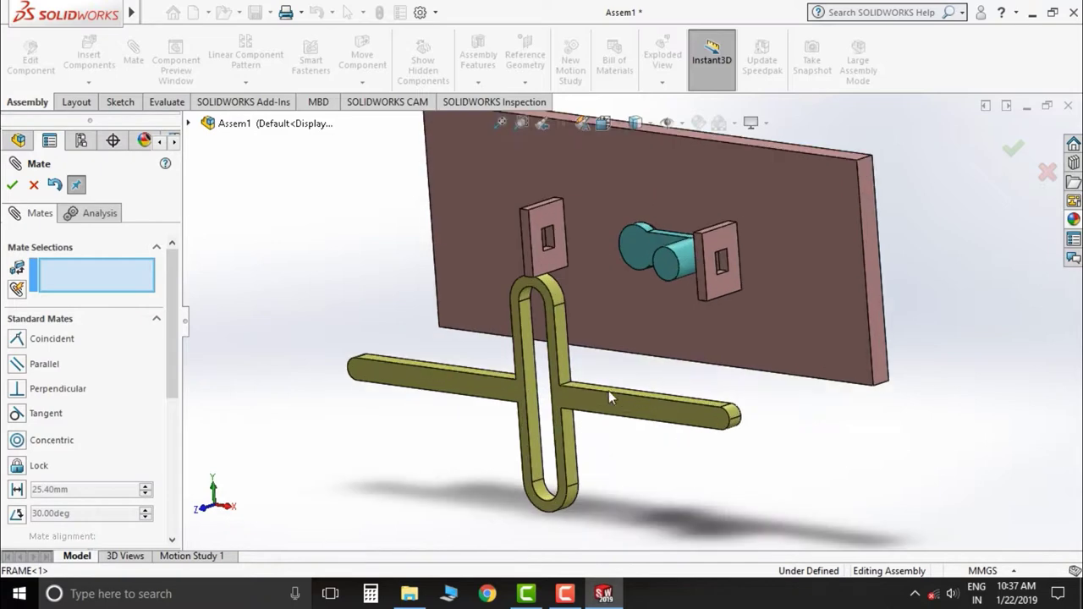
pyautogui.click(33, 185)
# Orbit the model and drag the crank to turn it about its shaft.
pyautogui.moveTo(742, 391); pyautogui.dragTo(785, 393, button='middle')
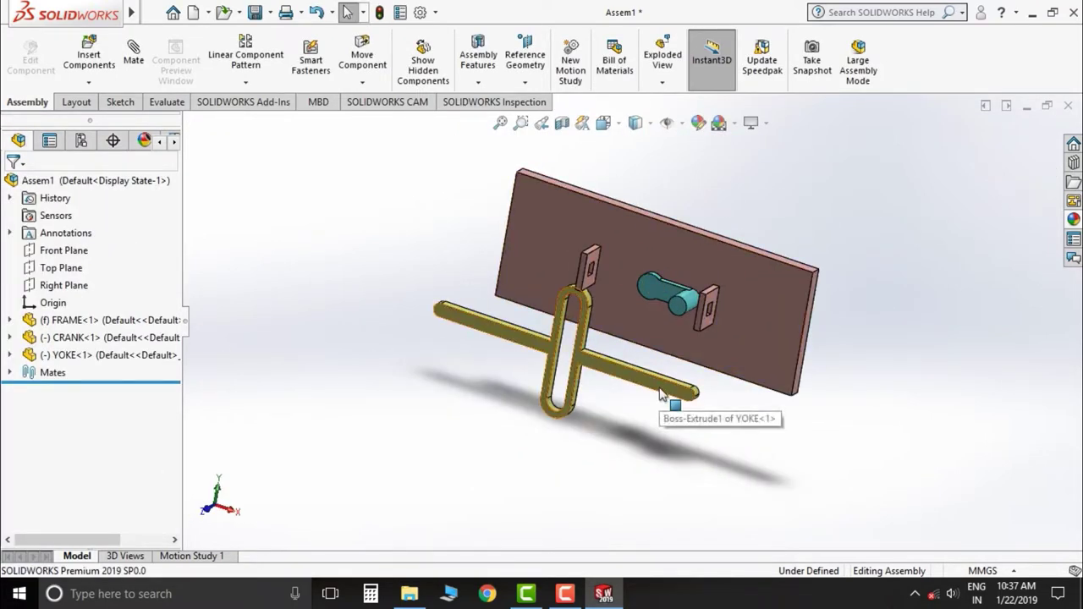
pyautogui.scroll(2, 664, 406)
pyautogui.moveTo(727, 387)
pyautogui.mouseDown(button='middle')
pyautogui.moveTo(761, 376)
pyautogui.moveTo(732, 411)
pyautogui.moveTo(665, 277)
pyautogui.mouseUp(button='middle')
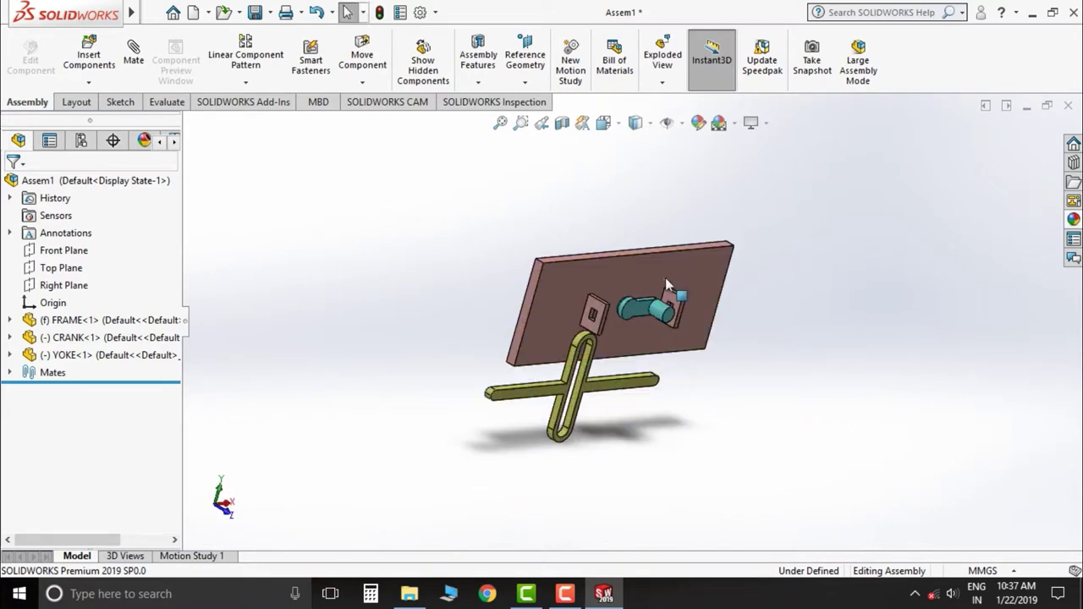
pyautogui.scroll(-3, 660, 339)
pyautogui.click(670, 354)
pyautogui.moveTo(670, 354)
pyautogui.mouseDown()
pyautogui.moveTo(680, 329)
pyautogui.moveTo(638, 418)
pyautogui.moveTo(499, 379)
pyautogui.moveTo(586, 275)
pyautogui.moveTo(692, 328)
pyautogui.moveTo(680, 400)
pyautogui.mouseUp()
pyautogui.moveTo(679, 400); pyautogui.dragTo(551, 362, button='middle')
pyautogui.scroll(3, 552, 362)
pyautogui.scroll(-4, 552, 362)
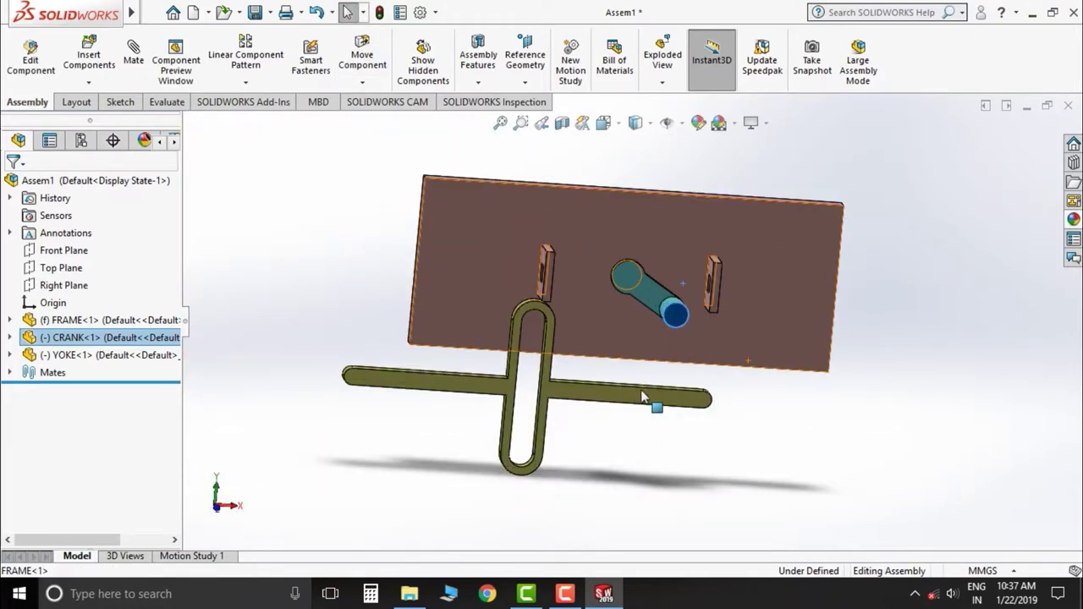
# Orbit to an angled view of the plate and select a crank face for the next mate.
pyautogui.moveTo(641, 396)
pyautogui.mouseDown(button='middle')
pyautogui.moveTo(701, 386)
pyautogui.moveTo(716, 423)
pyautogui.moveTo(713, 390)
pyautogui.moveTo(685, 415)
pyautogui.moveTo(668, 411)
pyautogui.moveTo(563, 350)
pyautogui.moveTo(496, 370)
pyautogui.moveTo(512, 406)
pyautogui.mouseUp(button='middle')
pyautogui.scroll(-3, 571, 247)
pyautogui.scroll(-2, 620, 320)
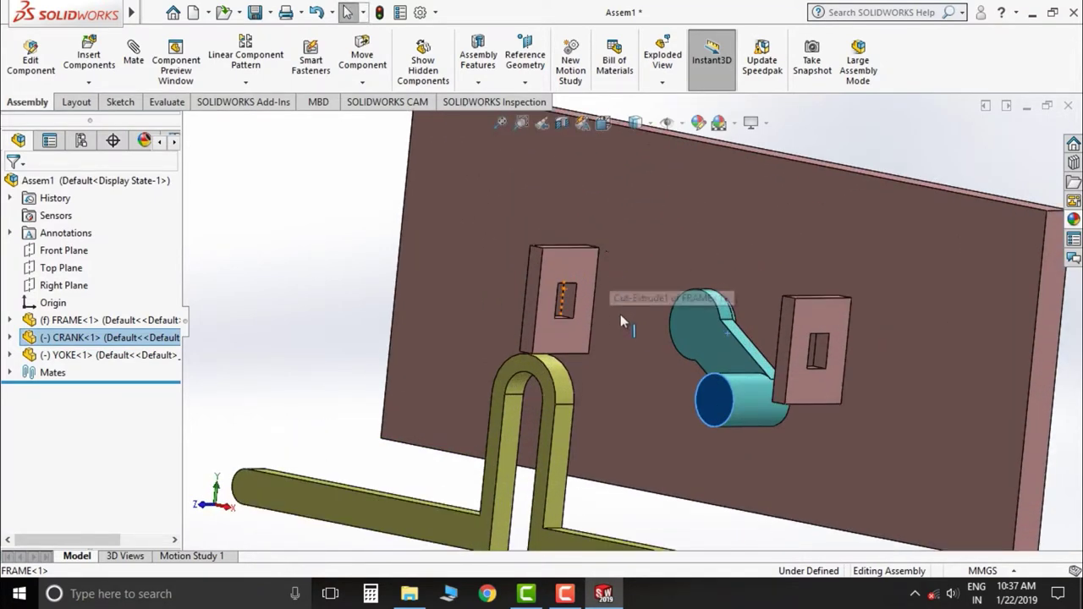
pyautogui.scroll(3, 620, 321)
pyautogui.moveTo(620, 321)
pyautogui.mouseDown(button='middle')
pyautogui.moveTo(575, 313)
pyautogui.moveTo(633, 326)
pyautogui.mouseUp(button='middle')
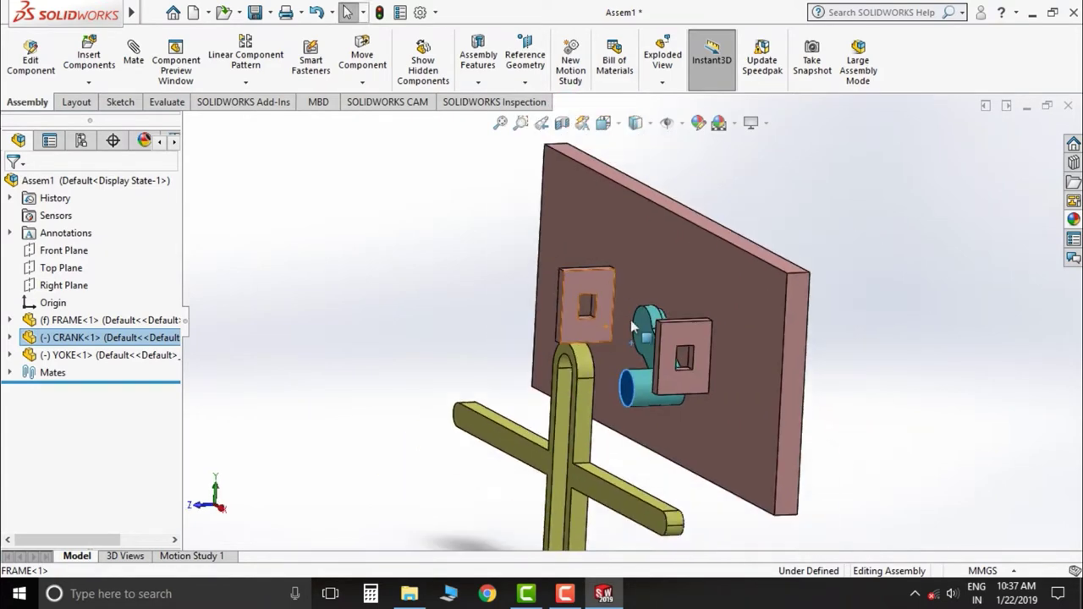
pyautogui.click(634, 340)
# Make the bottom face of the frame's square hole coincident with the facing yoke face.
pyautogui.click(133, 53)
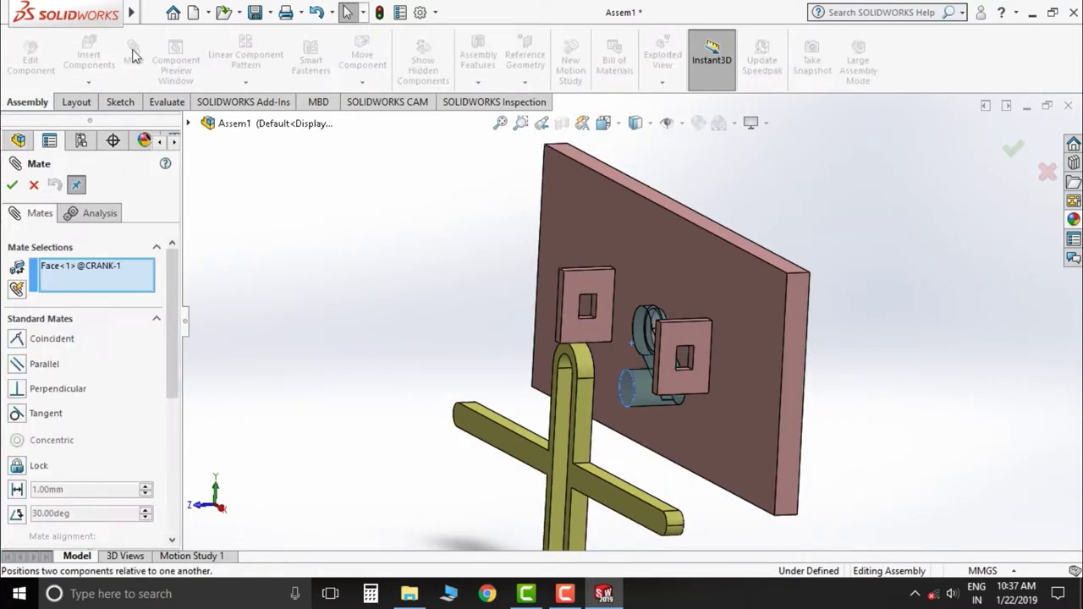
pyautogui.scroll(5, 643, 265)
pyautogui.moveTo(643, 265); pyautogui.dragTo(642, 401, button='middle')
pyautogui.scroll(-3, 652, 469)
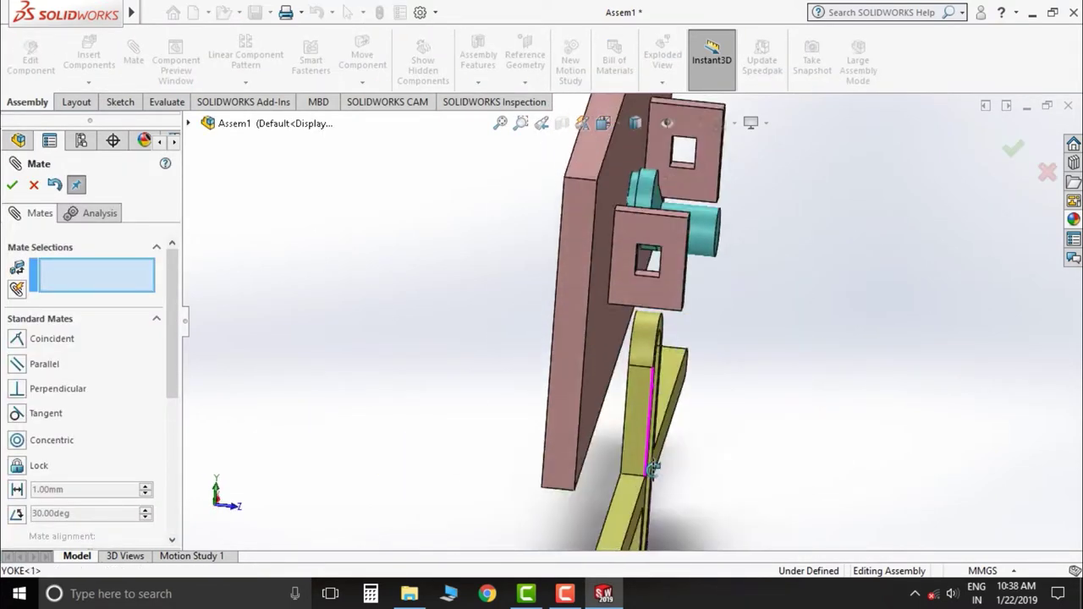
pyautogui.moveTo(652, 469)
pyautogui.mouseDown(button='middle')
pyautogui.moveTo(640, 290)
pyautogui.moveTo(686, 344)
pyautogui.mouseUp(button='middle')
pyautogui.scroll(-4, 641, 289)
pyautogui.click(641, 306)
pyautogui.scroll(4, 663, 314)
pyautogui.moveTo(646, 390); pyautogui.dragTo(643, 276, button='middle')
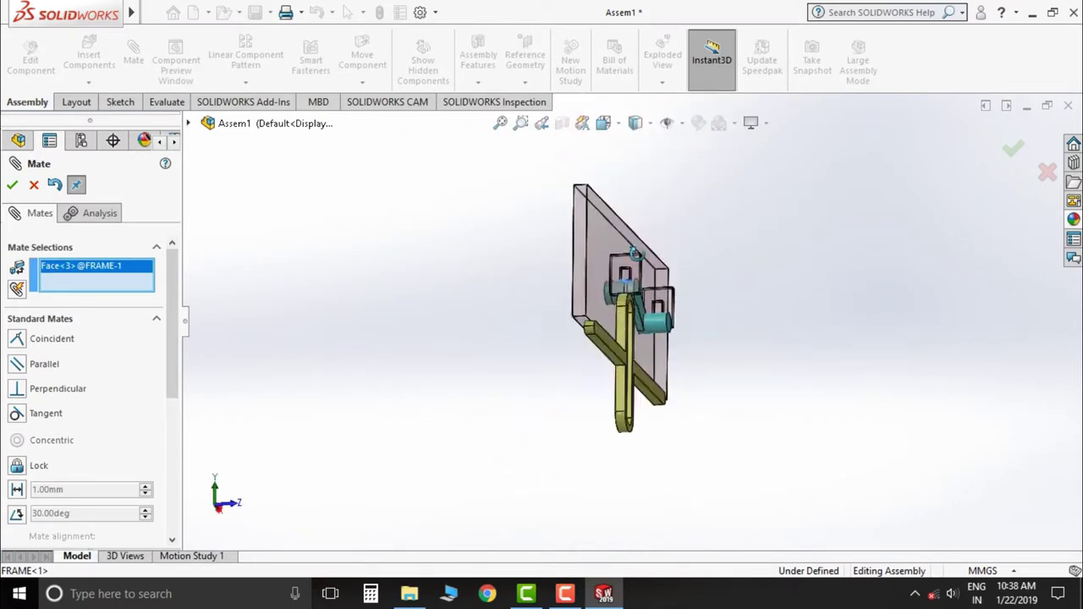
pyautogui.scroll(-3, 642, 276)
pyautogui.scroll(-2, 643, 276)
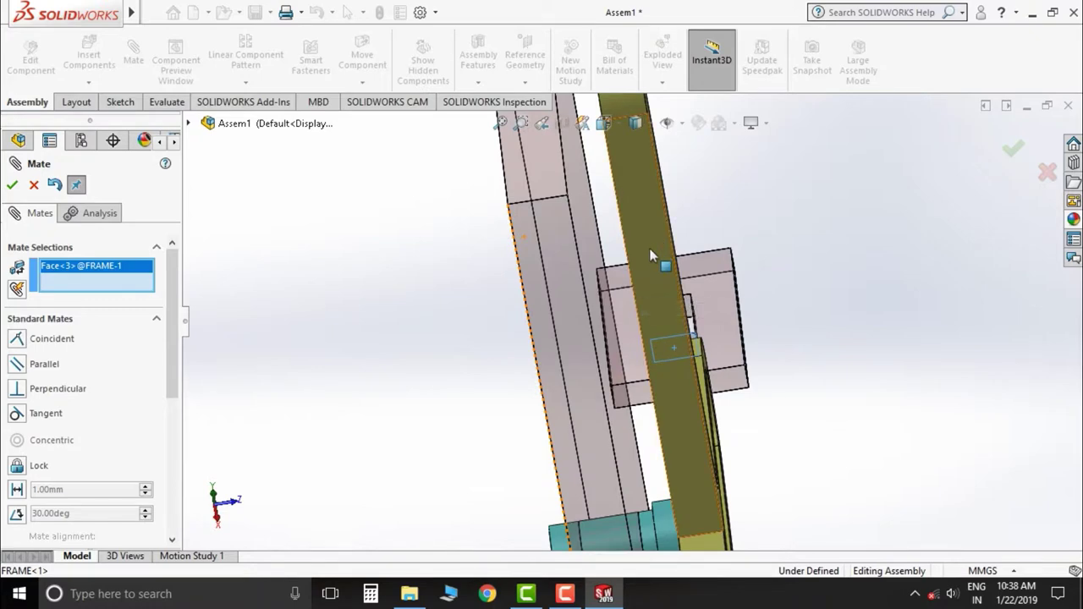
pyautogui.click(654, 256)
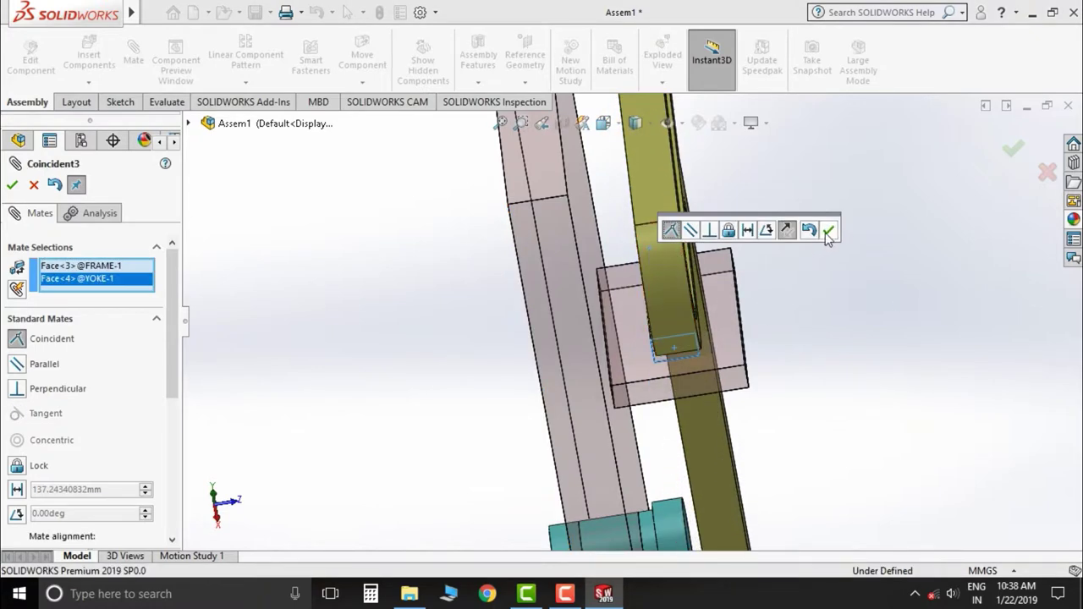
pyautogui.click(827, 231)
# Slide the yoke along the plate to test its freedom, viewing the crank's cylinder boss closely.
pyautogui.scroll(2, 750, 296)
pyautogui.moveTo(749, 295)
pyautogui.mouseDown(button='middle')
pyautogui.moveTo(621, 279)
pyautogui.moveTo(603, 343)
pyautogui.mouseUp(button='middle')
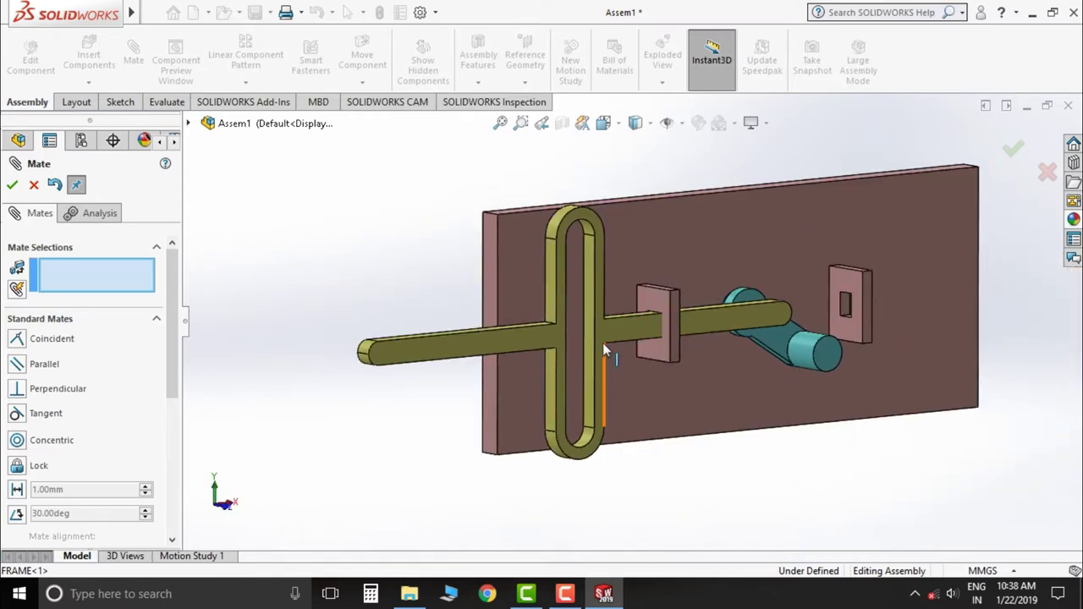
pyautogui.moveTo(614, 328); pyautogui.dragTo(737, 324)
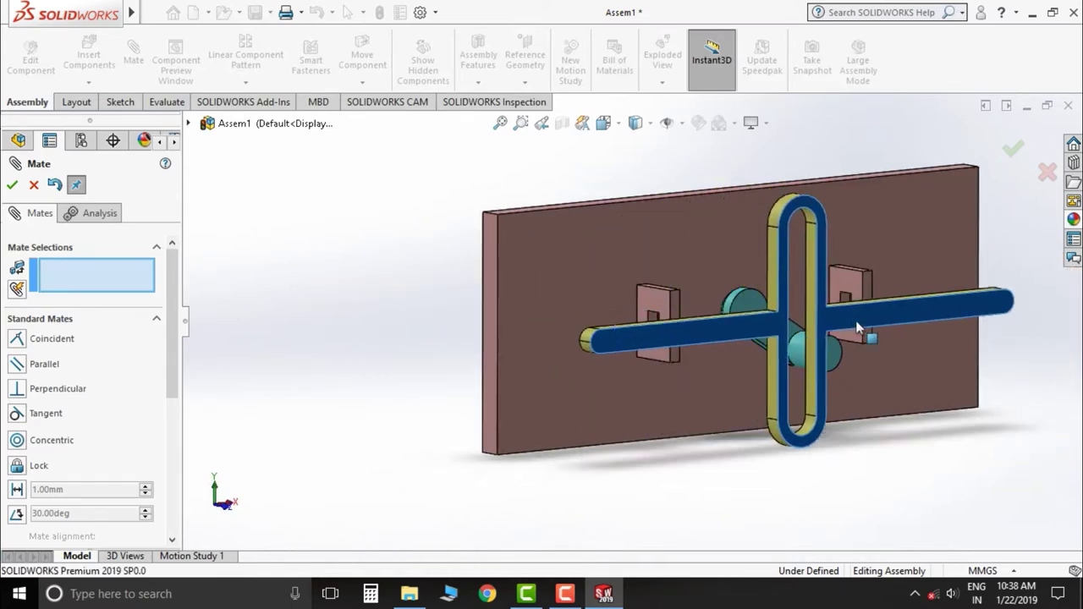
pyautogui.scroll(3, 656, 457)
pyautogui.moveTo(652, 452); pyautogui.dragTo(719, 483, button='middle')
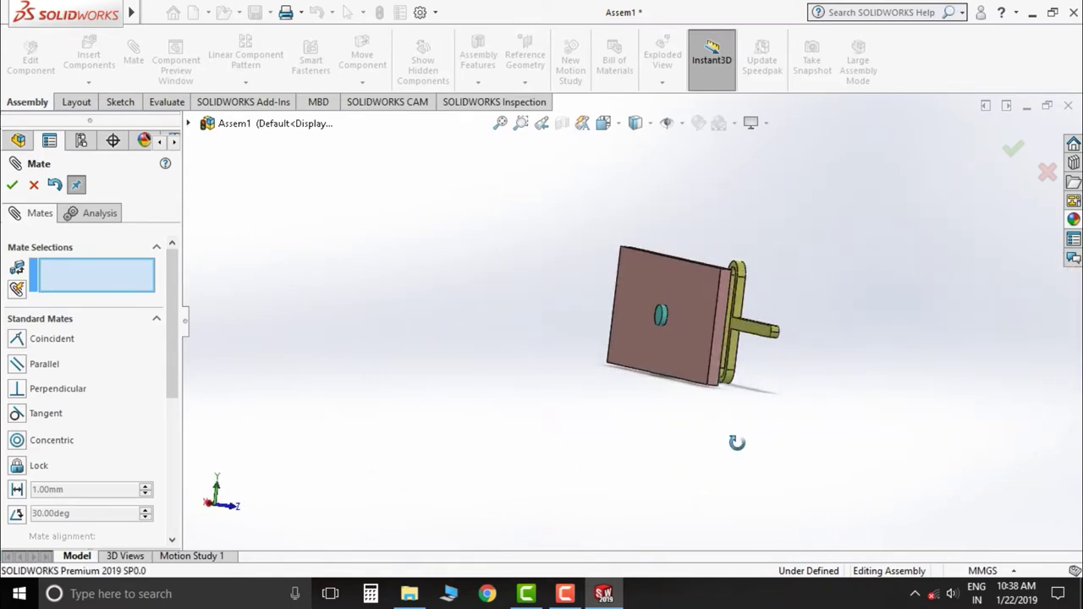
pyautogui.scroll(-3, 703, 347)
pyautogui.scroll(-3, 704, 347)
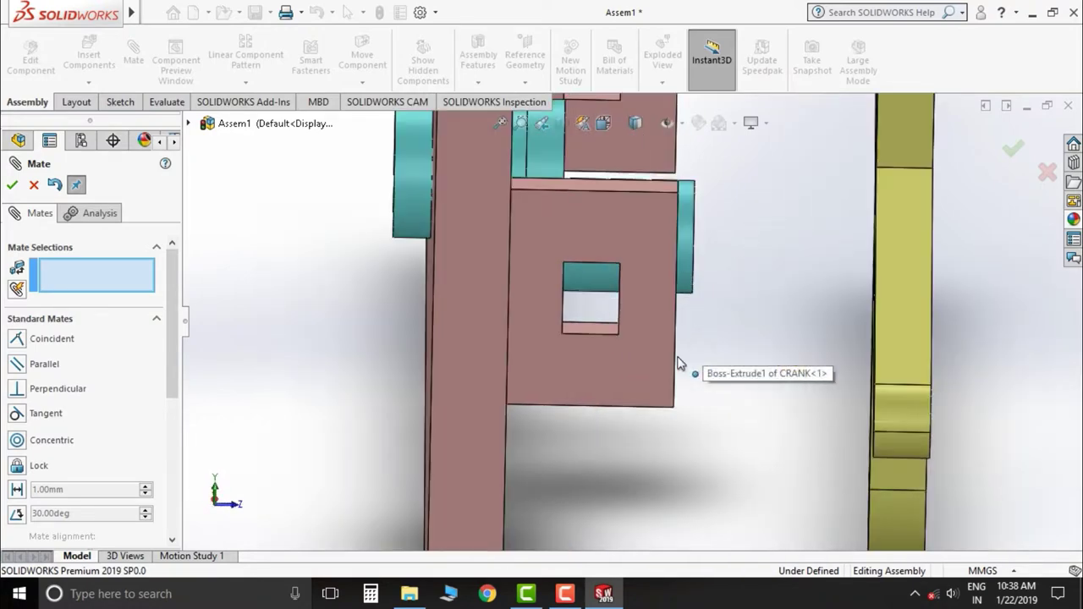
pyautogui.moveTo(677, 363); pyautogui.dragTo(672, 355, button='middle')
pyautogui.scroll(-2, 633, 302)
pyautogui.scroll(-2, 633, 302)
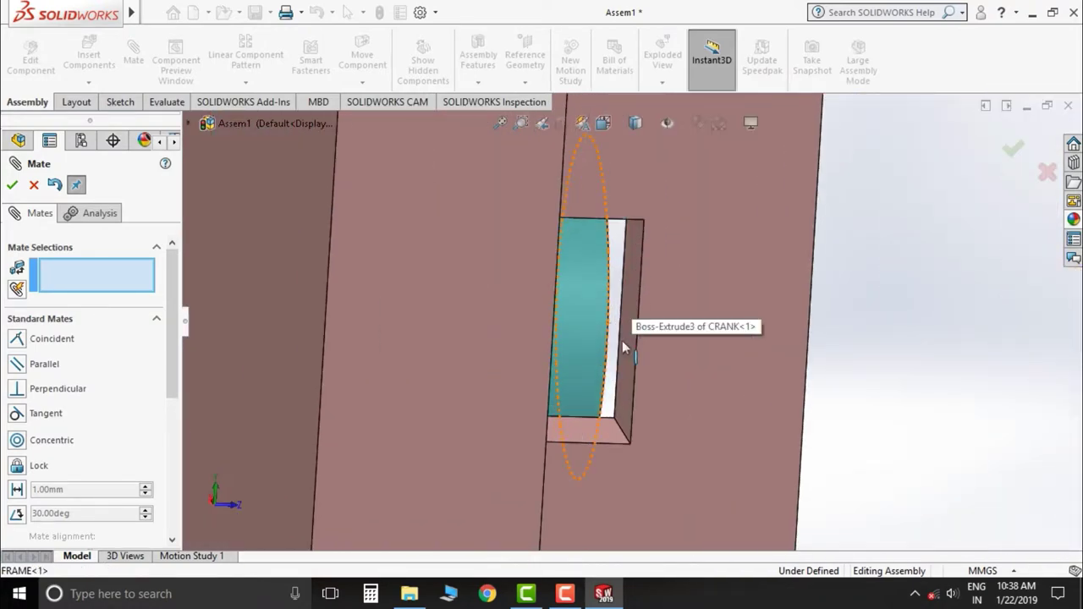
# Add a second coincident mate between the frame's guide face and the matching yoke face.
pyautogui.click(628, 287)
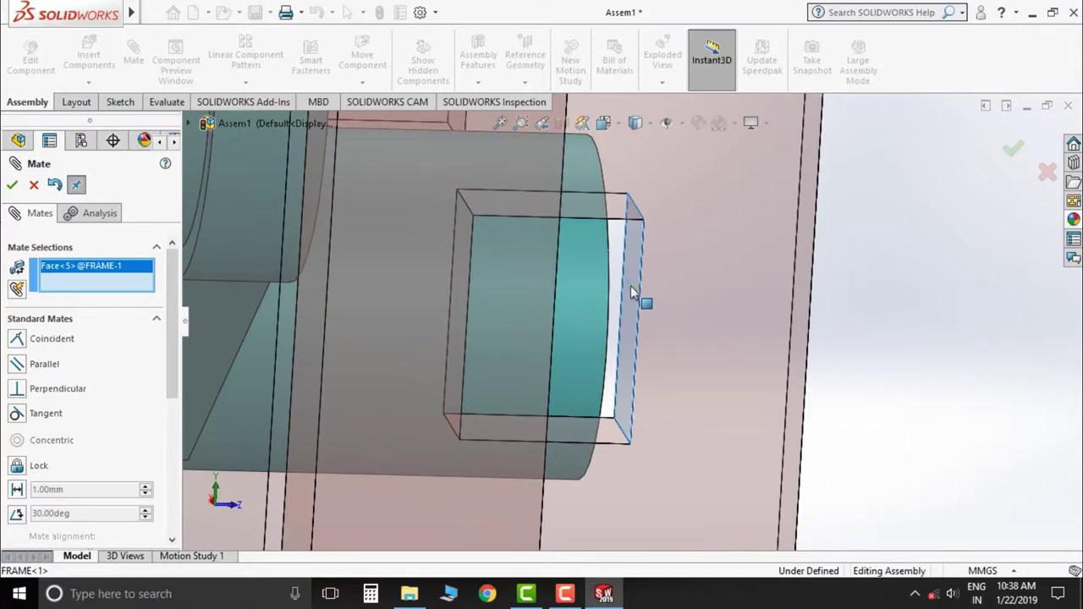
pyautogui.scroll(5, 630, 285)
pyautogui.moveTo(630, 285)
pyautogui.mouseDown(button='middle')
pyautogui.moveTo(648, 392)
pyautogui.moveTo(624, 347)
pyautogui.mouseUp(button='middle')
pyautogui.click(618, 329)
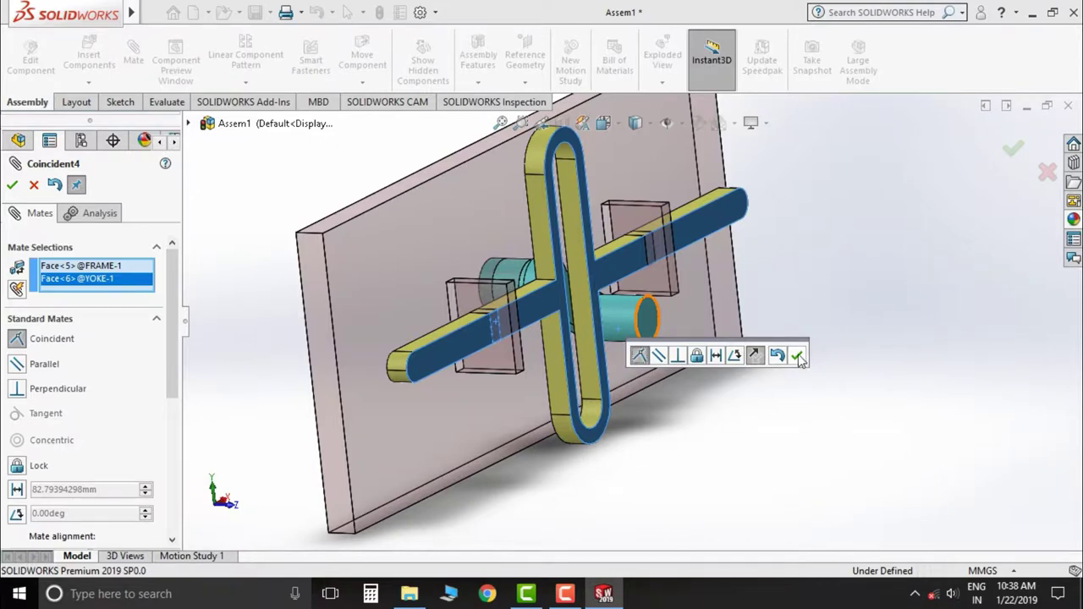
pyautogui.click(799, 357)
pyautogui.scroll(5, 753, 362)
pyautogui.moveTo(753, 362); pyautogui.dragTo(639, 357, button='middle')
# Add a Tangent mate between the crank pin's round face and the yoke slot's inner face.
pyautogui.moveTo(595, 325); pyautogui.dragTo(626, 345, button='middle')
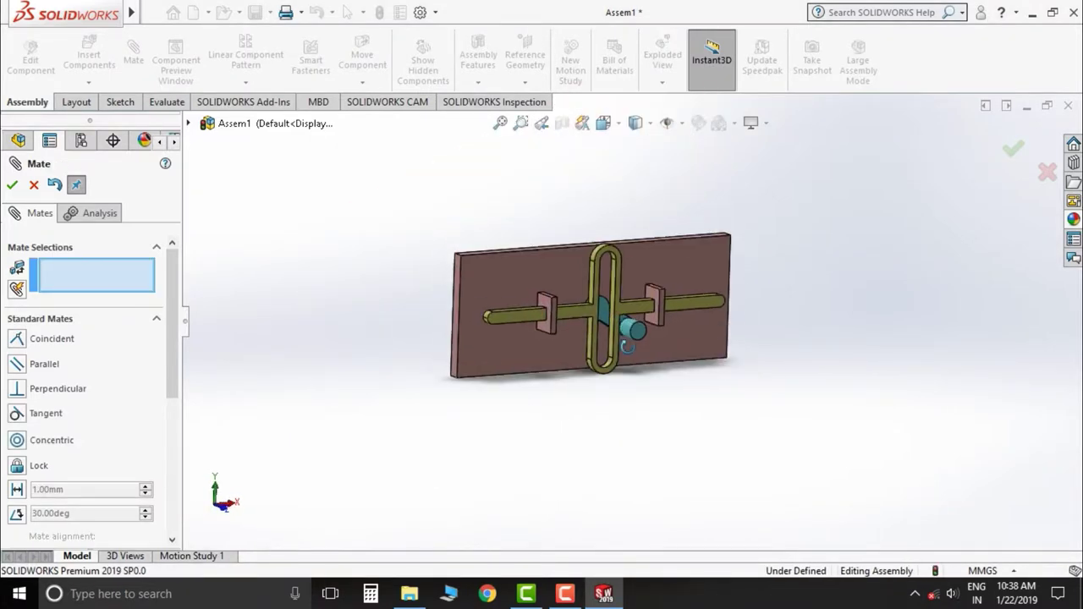
pyautogui.scroll(-2, 609, 313)
pyautogui.scroll(-1, 628, 344)
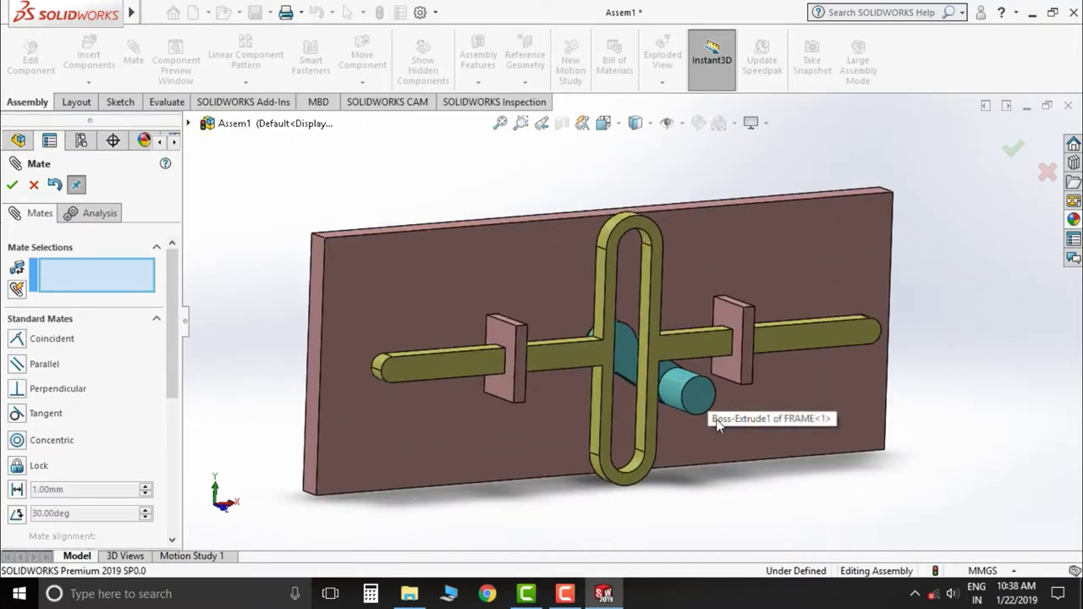
pyautogui.scroll(2, 686, 373)
pyautogui.scroll(-4, 639, 356)
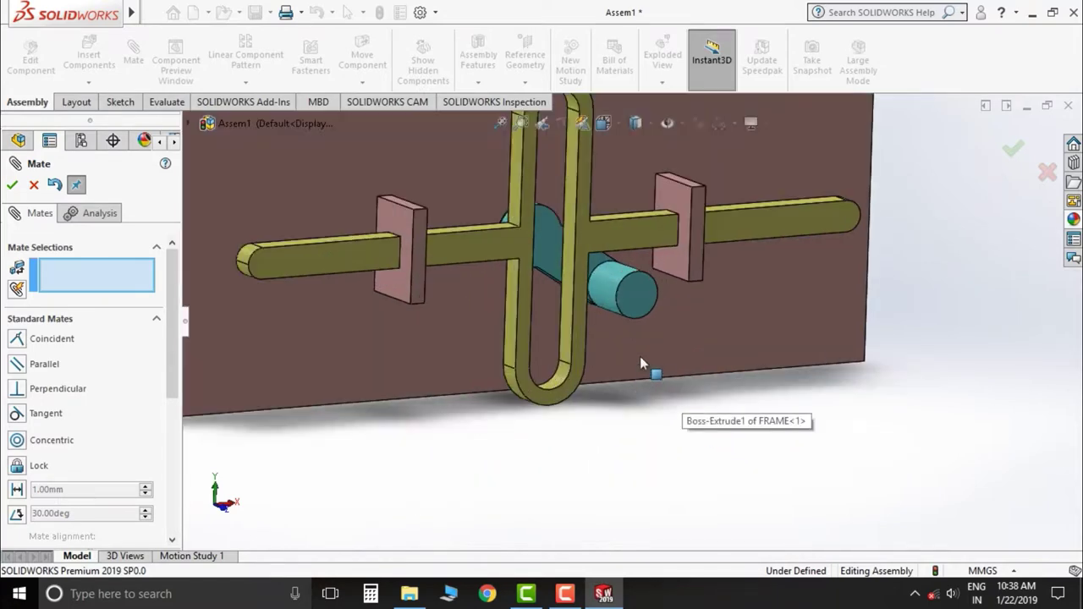
pyautogui.click(612, 291)
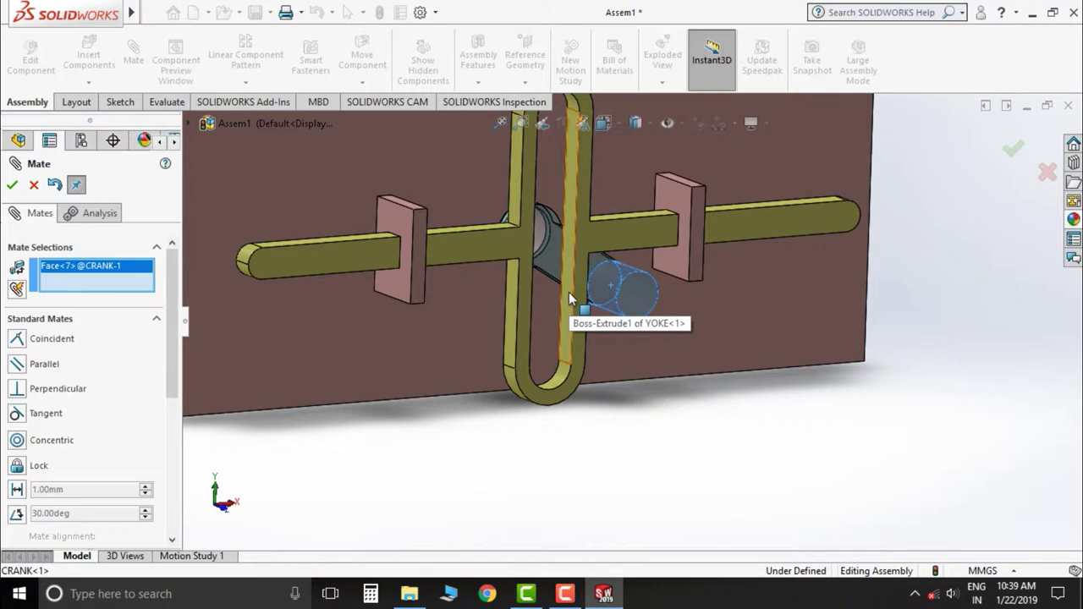
pyautogui.click(569, 294)
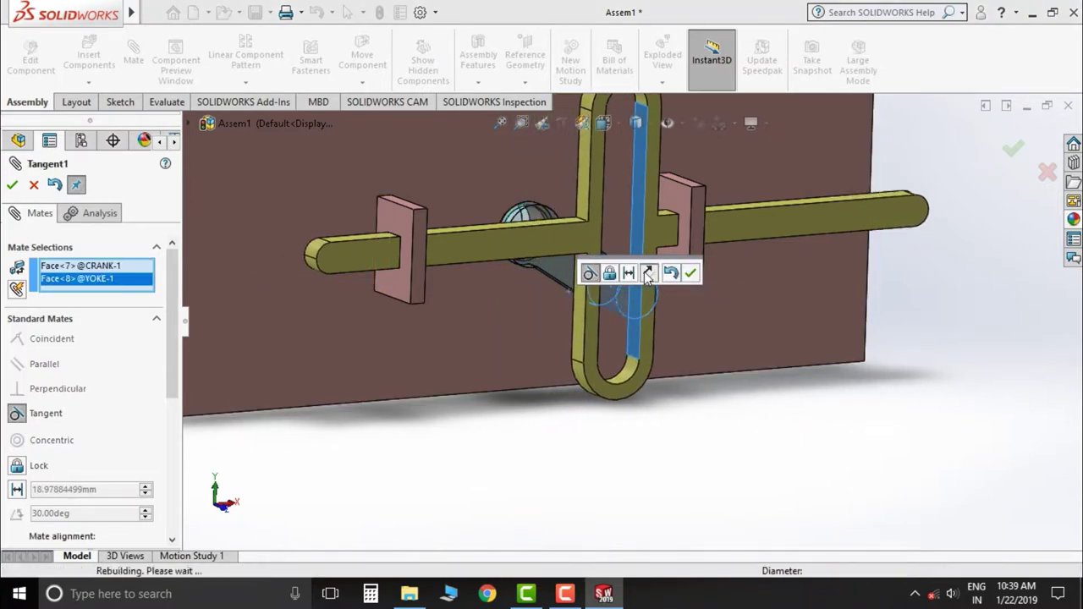
pyautogui.click(693, 275)
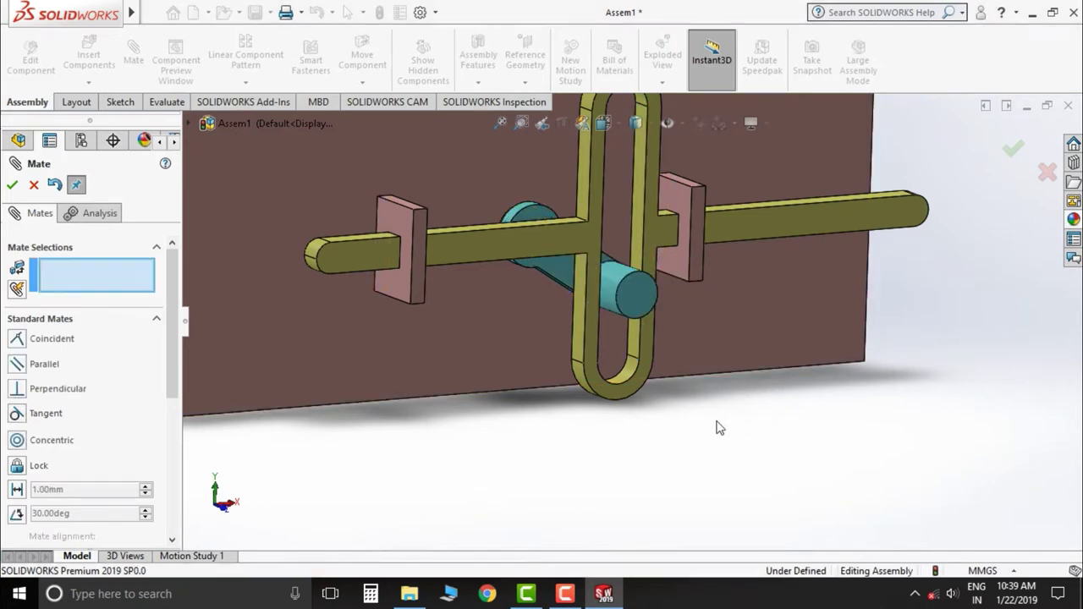
# Turn the crank to check that the yoke slides back and forth with it.
pyautogui.scroll(3, 648, 370)
pyautogui.scroll(1, 615, 354)
pyautogui.moveTo(636, 317)
pyautogui.mouseDown()
pyautogui.moveTo(572, 338)
pyautogui.moveTo(563, 265)
pyautogui.moveTo(630, 245)
pyautogui.moveTo(640, 315)
pyautogui.moveTo(584, 360)
pyautogui.moveTo(542, 287)
pyautogui.moveTo(617, 254)
pyautogui.moveTo(634, 295)
pyautogui.moveTo(580, 333)
pyautogui.moveTo(551, 314)
pyautogui.mouseUp()
pyautogui.moveTo(640, 462)
pyautogui.mouseDown(button='middle')
pyautogui.moveTo(550, 427)
pyautogui.moveTo(549, 248)
pyautogui.moveTo(582, 286)
pyautogui.mouseUp(button='middle')
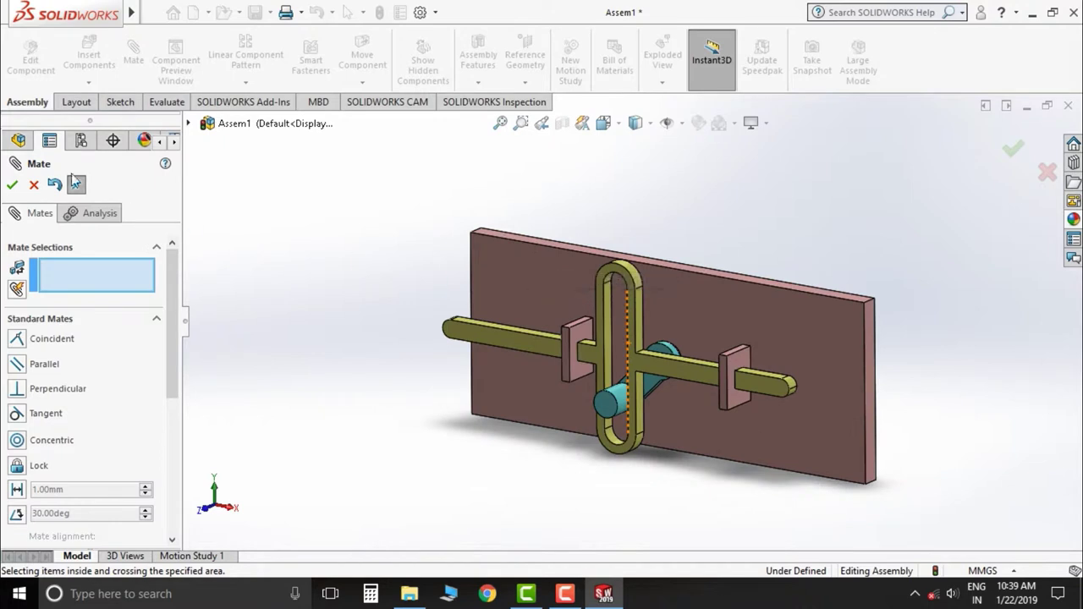
# Close the Mate PropertyManager and orbit the assembly to an upright angled view.
pyautogui.click(34, 186)
pyautogui.scroll(3, 666, 415)
pyautogui.scroll(-3, 669, 432)
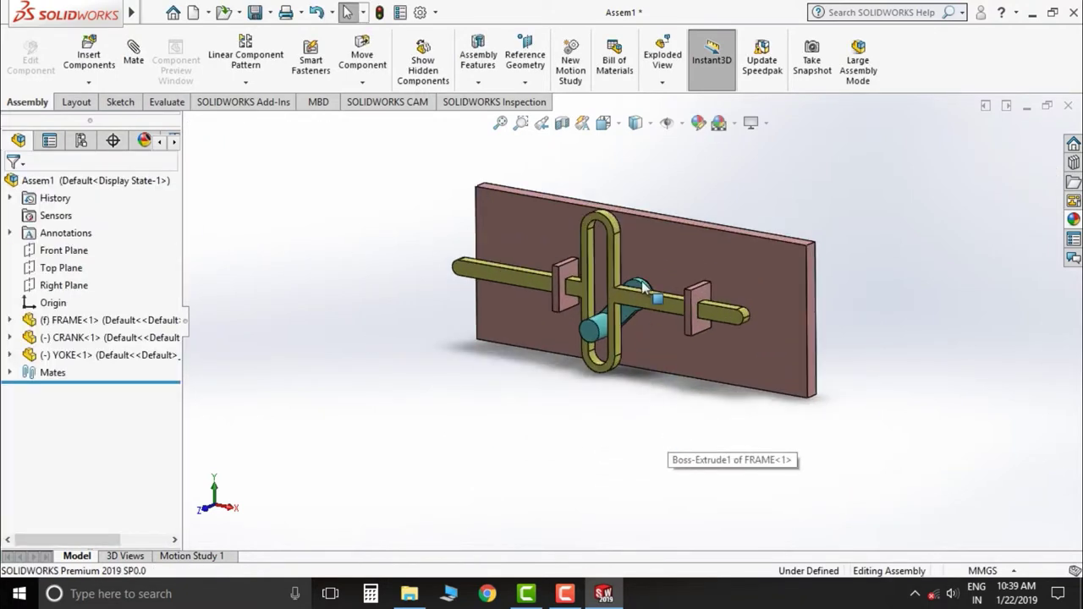
pyautogui.scroll(3, 672, 254)
pyautogui.moveTo(677, 241)
pyautogui.mouseDown(button='middle')
pyautogui.moveTo(658, 365)
pyautogui.moveTo(814, 357)
pyautogui.moveTo(839, 392)
pyautogui.moveTo(795, 409)
pyautogui.moveTo(827, 293)
pyautogui.moveTo(857, 359)
pyautogui.moveTo(837, 372)
pyautogui.moveTo(662, 307)
pyautogui.moveTo(588, 338)
pyautogui.mouseUp(button='middle')
pyautogui.scroll(-3, 652, 299)
pyautogui.scroll(-3, 588, 339)
pyautogui.scroll(5, 588, 339)
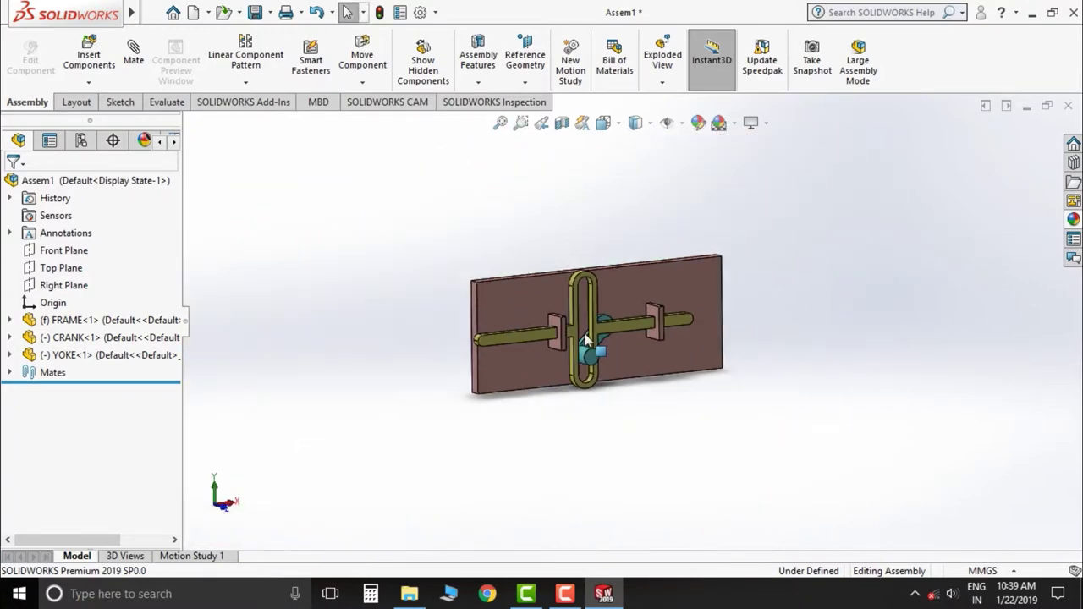
pyautogui.scroll(-2, 643, 381)
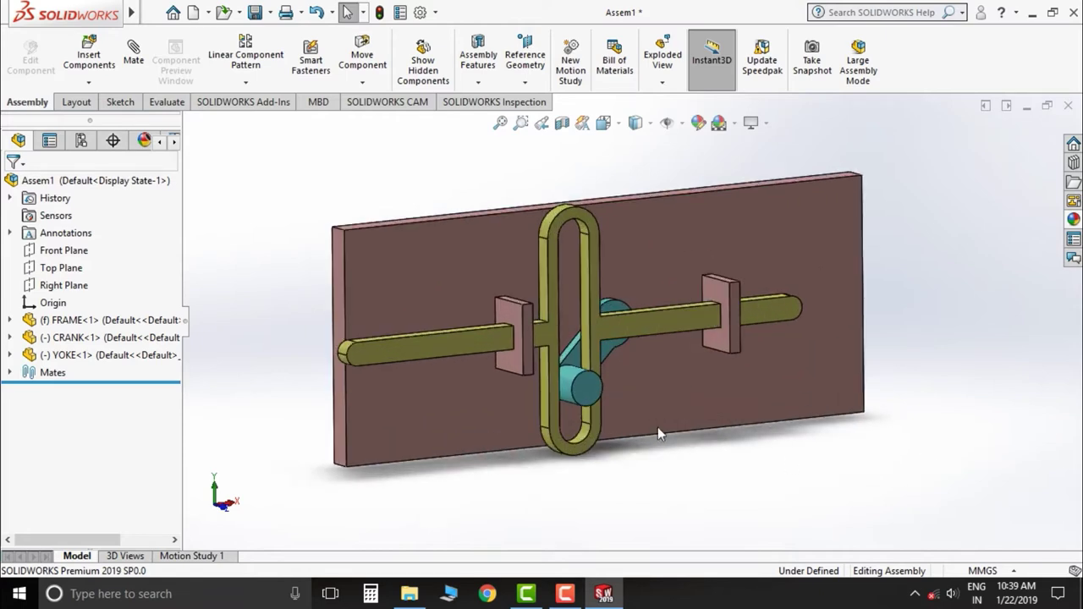
# Turn the crank about its pivot so the yoke moves to a new position.
pyautogui.moveTo(583, 398)
pyautogui.mouseDown()
pyautogui.moveTo(566, 362)
pyautogui.moveTo(596, 279)
pyautogui.moveTo(700, 306)
pyautogui.moveTo(696, 398)
pyautogui.moveTo(603, 406)
pyautogui.moveTo(560, 345)
pyautogui.moveTo(585, 272)
pyautogui.moveTo(633, 204)
pyautogui.moveTo(694, 285)
pyautogui.moveTo(669, 387)
pyautogui.moveTo(563, 355)
pyautogui.moveTo(592, 254)
pyautogui.mouseUp()
pyautogui.moveTo(672, 421)
pyautogui.mouseDown(button='middle')
pyautogui.moveTo(643, 388)
pyautogui.moveTo(643, 404)
pyautogui.mouseUp(button='middle')
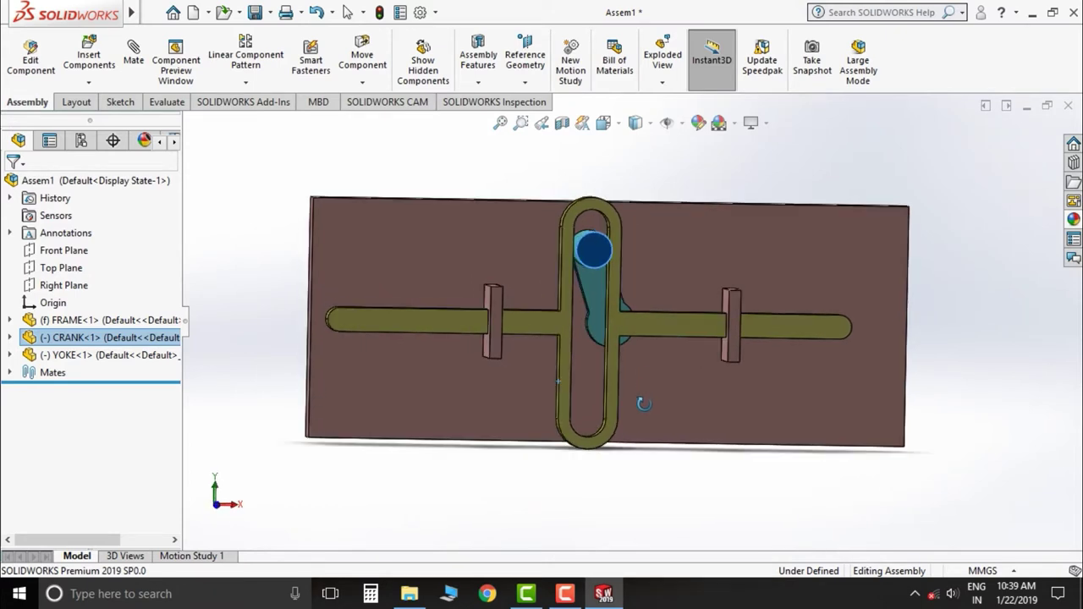
pyautogui.click(664, 500)
pyautogui.moveTo(664, 501); pyautogui.dragTo(652, 269, button='middle')
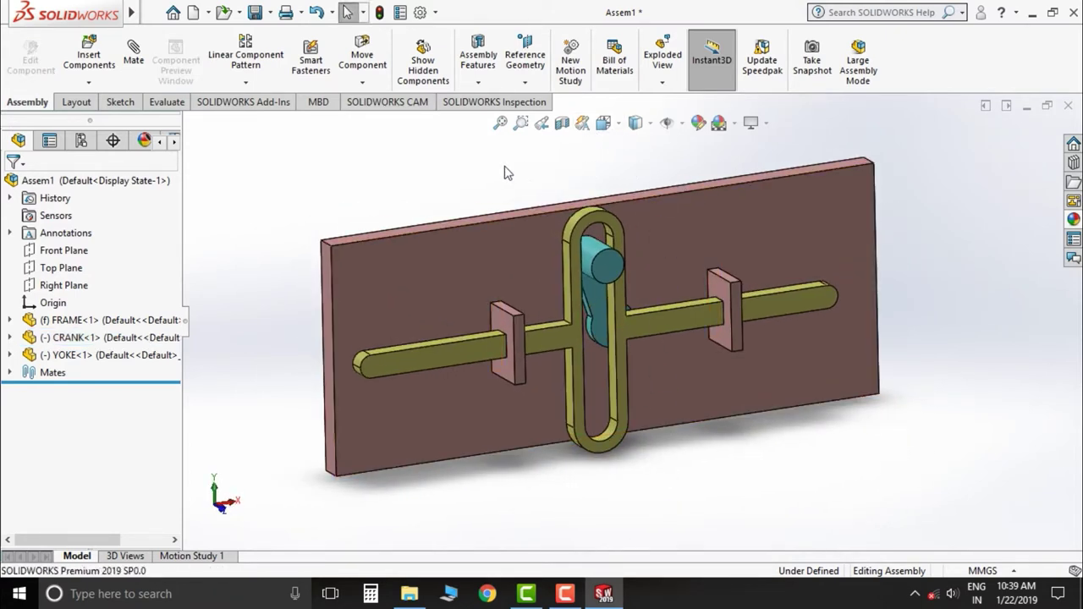
# Rebuild and save the assembly as Assem1.SLDASM in Desktop\SCOTCH YOKE, converting older part files.
pyautogui.click(149, 13)
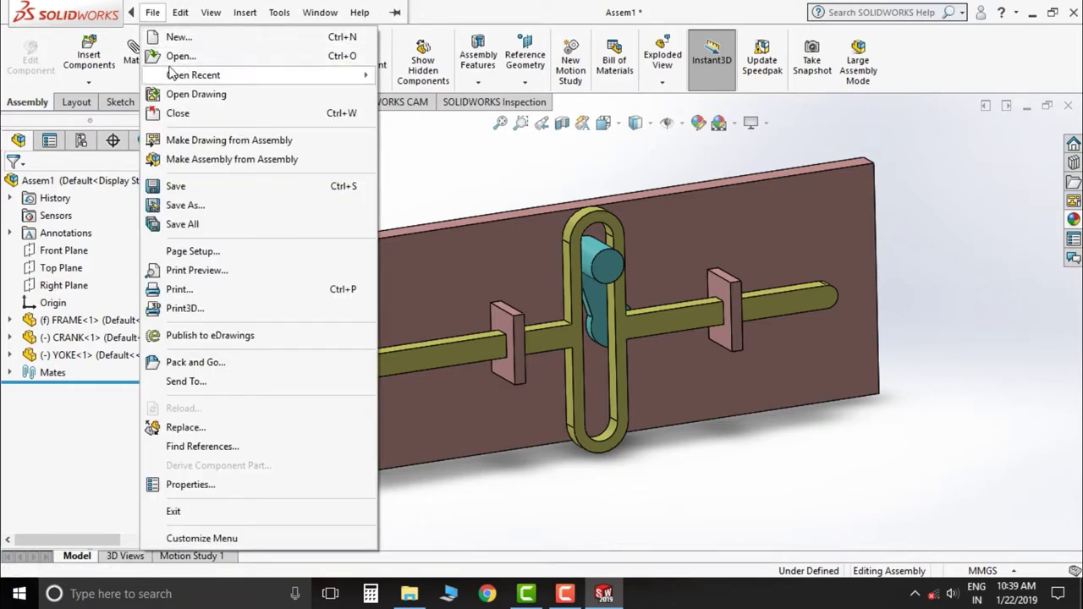
pyautogui.click(188, 212)
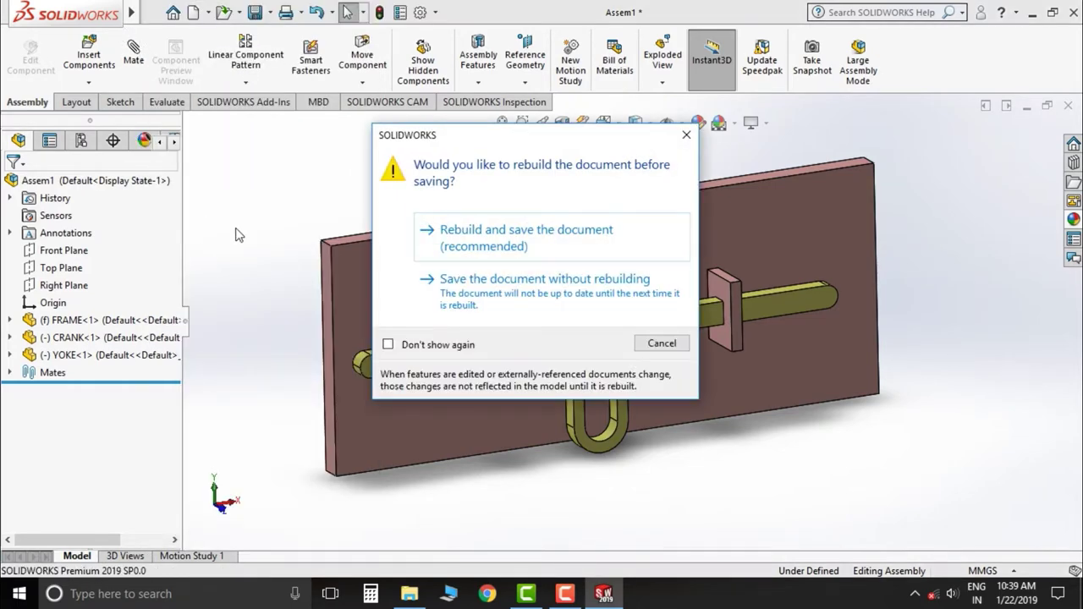
pyautogui.click(511, 241)
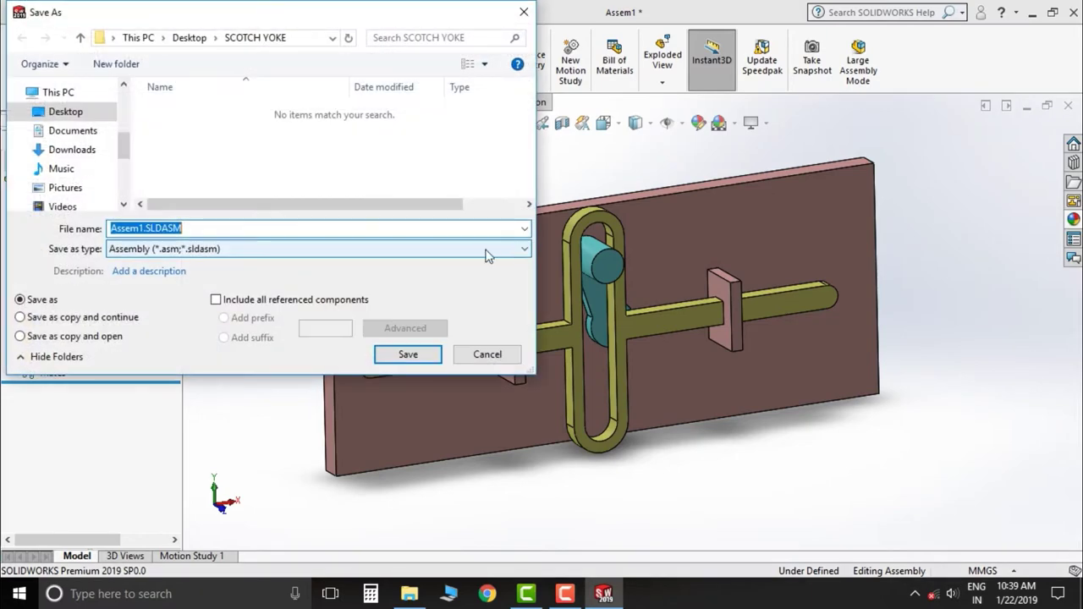
pyautogui.click(416, 358)
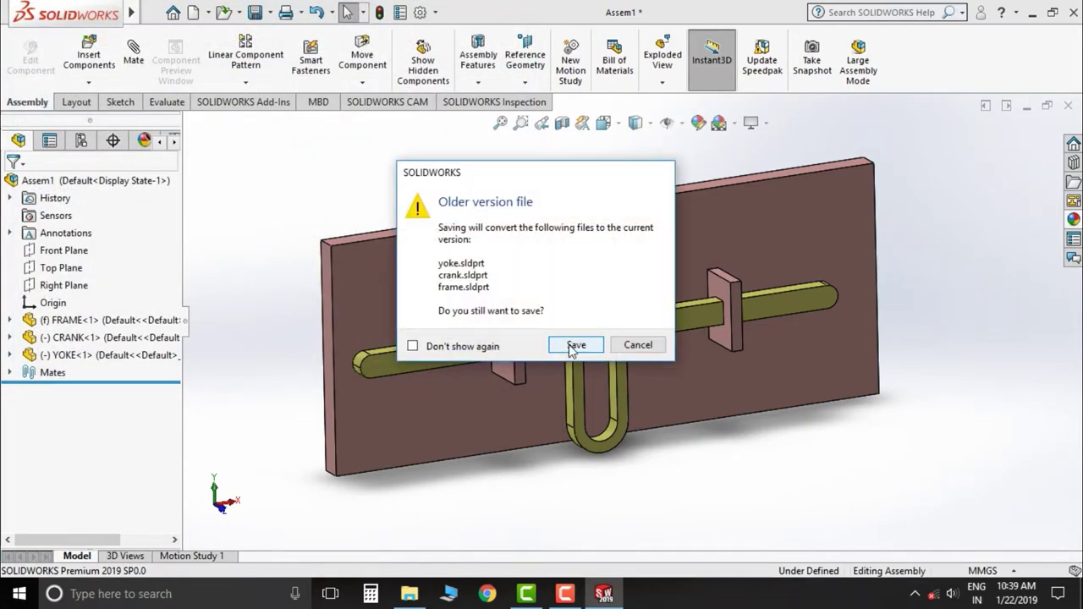
pyautogui.click(574, 346)
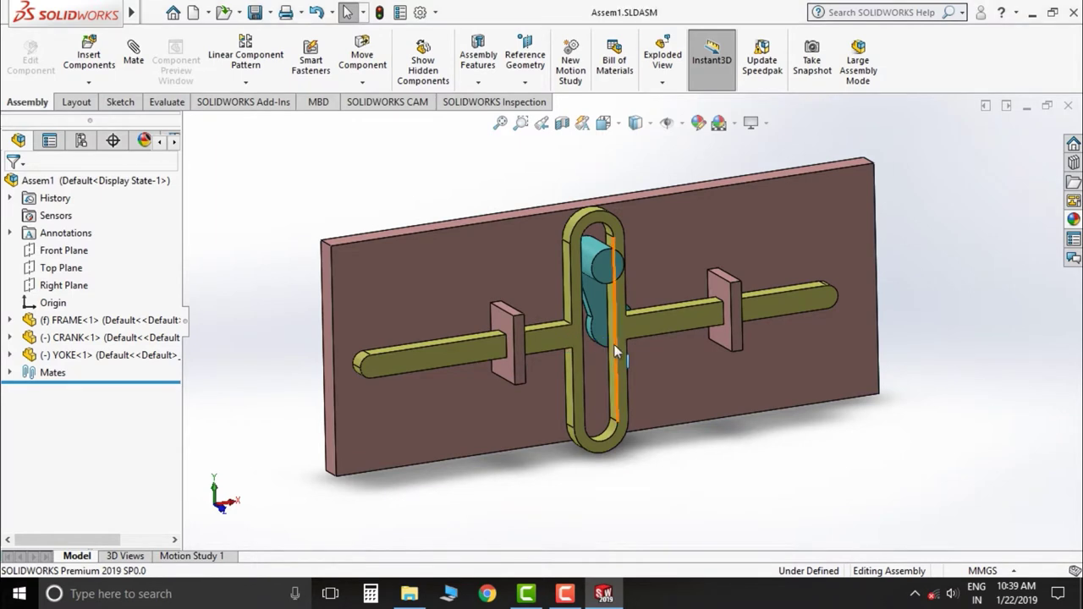
# Turn the crank to sweep the yoke, then open Motion Study 1 with its timeline expanded.
pyautogui.moveTo(636, 282)
pyautogui.mouseDown()
pyautogui.moveTo(674, 293)
pyautogui.moveTo(609, 378)
pyautogui.moveTo(640, 269)
pyautogui.moveTo(682, 350)
pyautogui.moveTo(609, 383)
pyautogui.mouseUp()
pyautogui.moveTo(609, 382); pyautogui.dragTo(660, 452, button='middle')
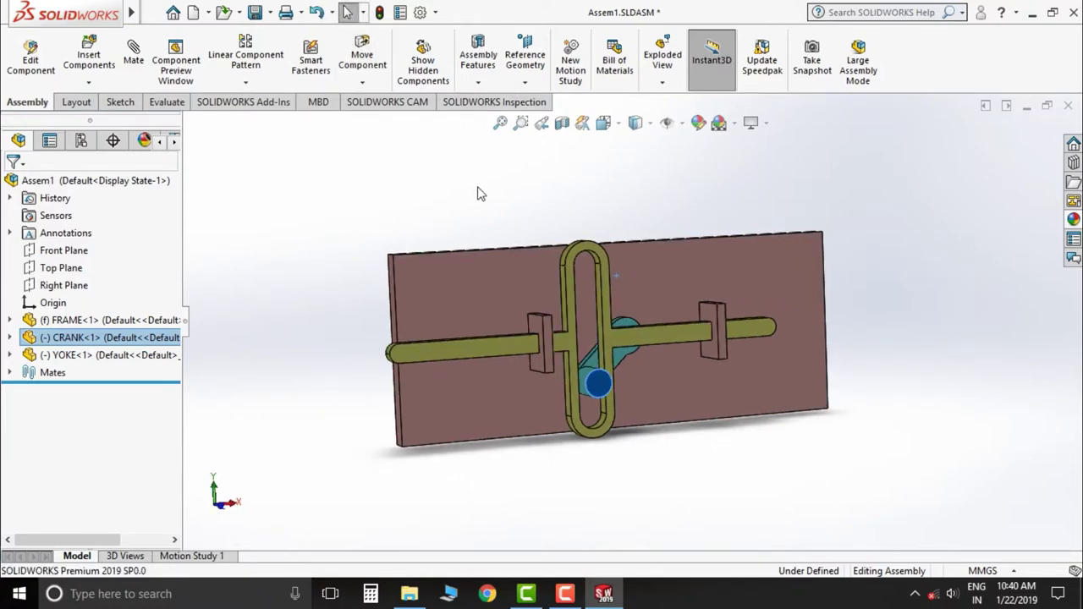
pyautogui.click(193, 556)
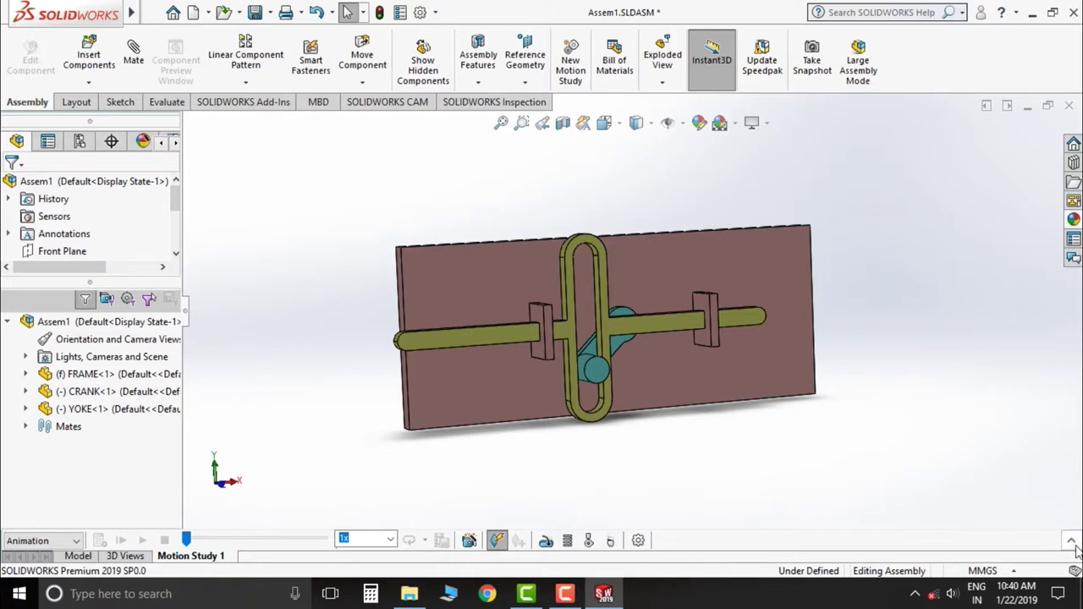
pyautogui.click(1073, 543)
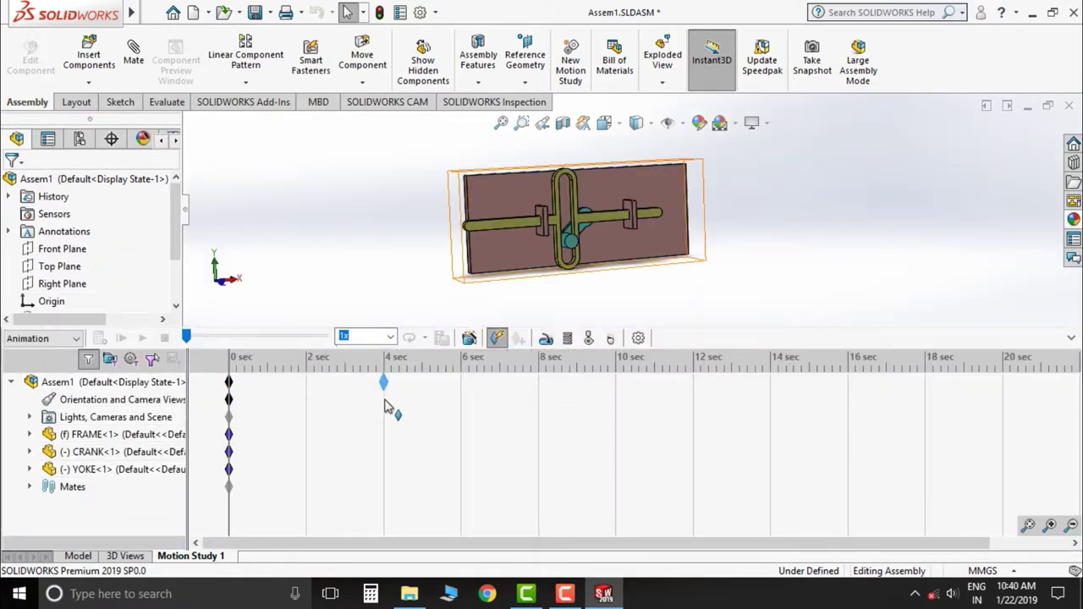
# Start a Rotary Motor and select the crank's cylindrical face as the driven face.
pyautogui.click(548, 340)
pyautogui.moveTo(634, 273); pyautogui.dragTo(597, 314, button='middle')
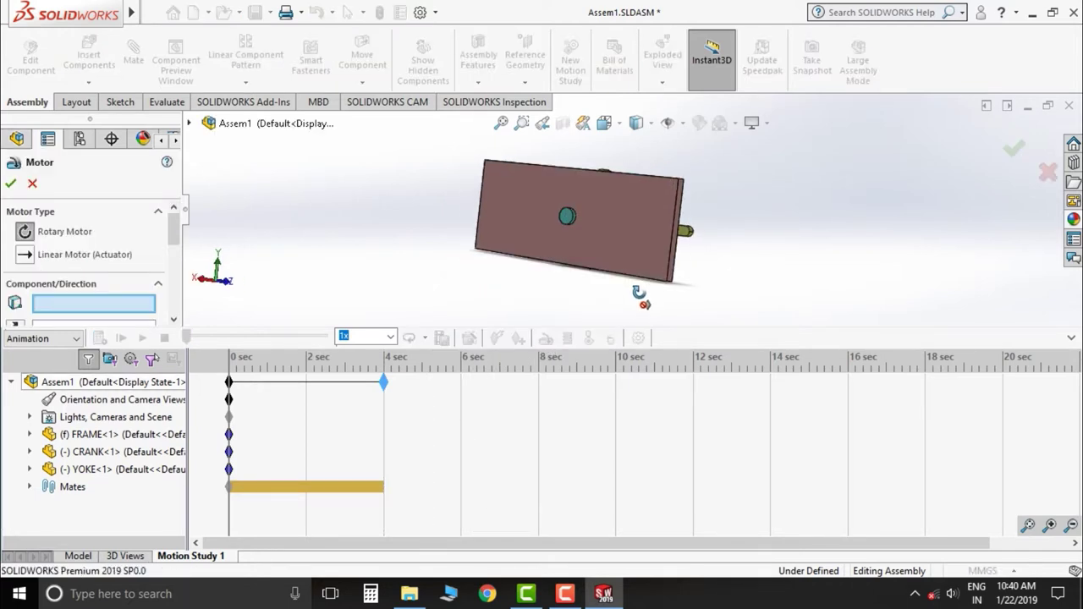
pyautogui.scroll(-3, 580, 230)
pyautogui.scroll(-5, 568, 214)
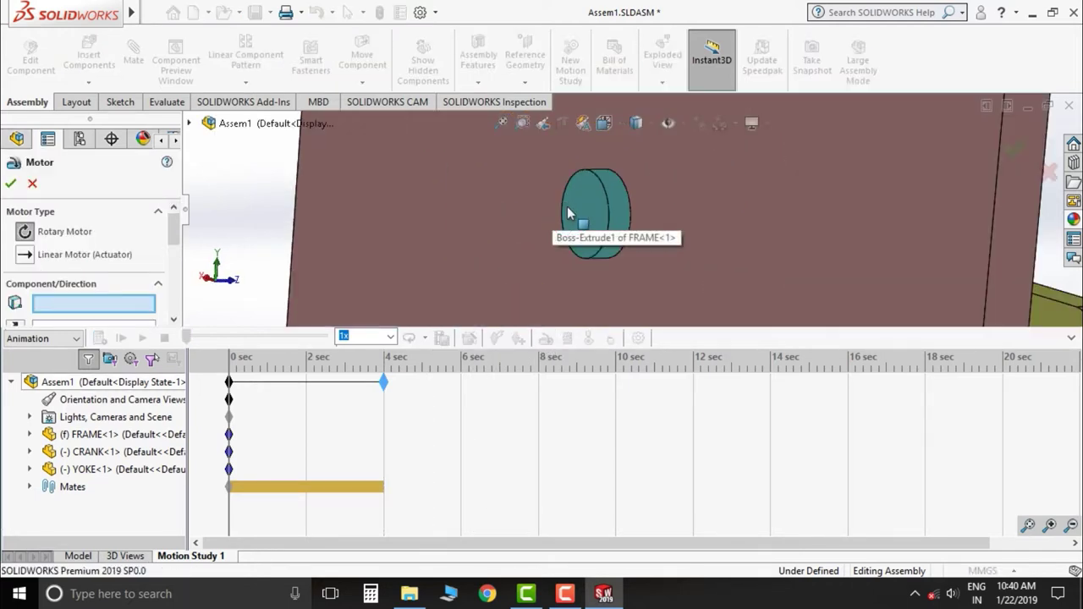
pyautogui.click(616, 212)
pyautogui.moveTo(423, 224); pyautogui.dragTo(302, 211, button='middle')
pyautogui.press('z')
pyautogui.press('z')
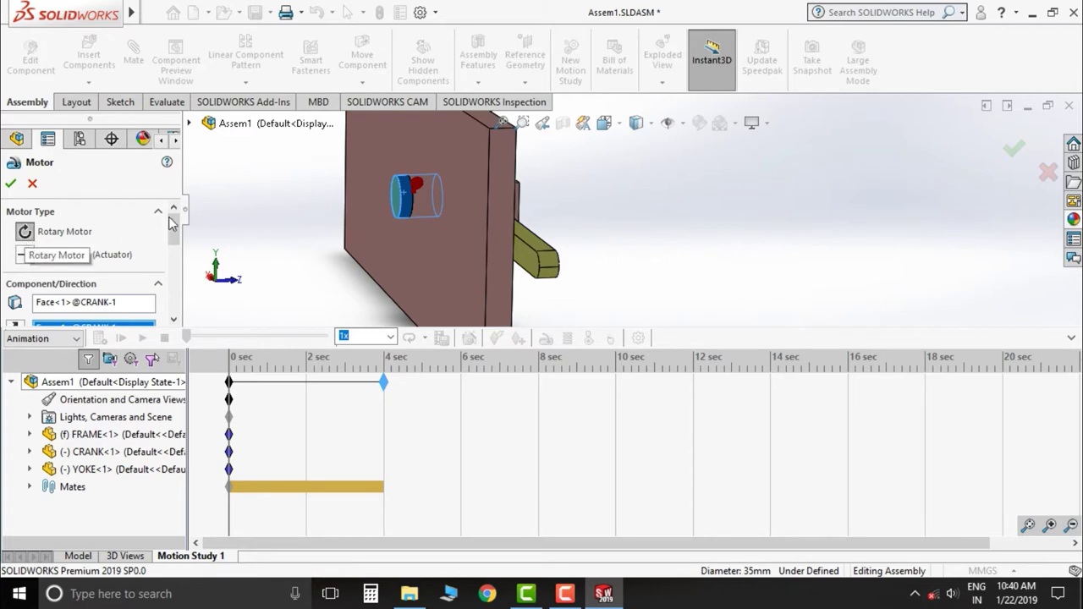
pyautogui.moveTo(172, 230); pyautogui.dragTo(172, 238)
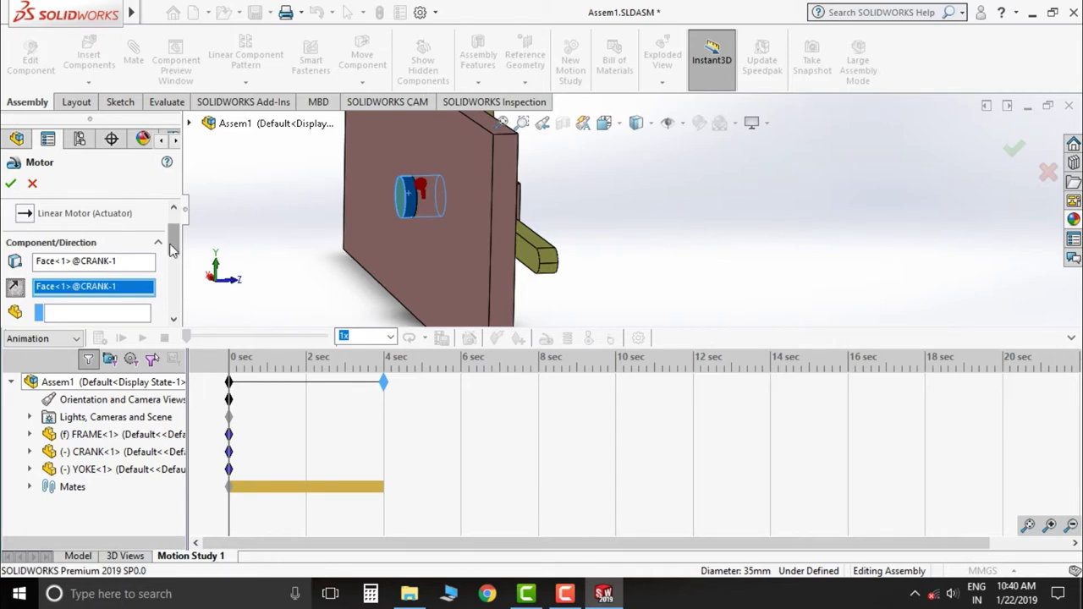
pyautogui.scroll(-4, 74, 279)
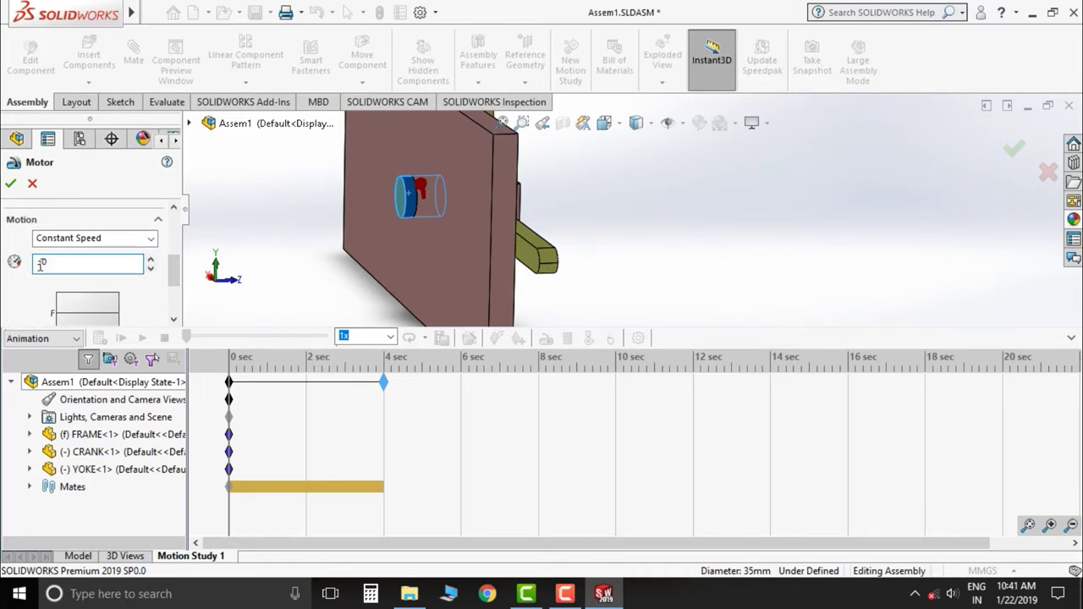
# Confirm the rotary motor at a constant speed of 30 RPM.
pyautogui.click(1071, 339)
pyautogui.scroll(5, 429, 357)
pyautogui.moveTo(616, 377)
pyautogui.mouseDown(button='middle')
pyautogui.moveTo(560, 399)
pyautogui.moveTo(749, 427)
pyautogui.mouseUp(button='middle')
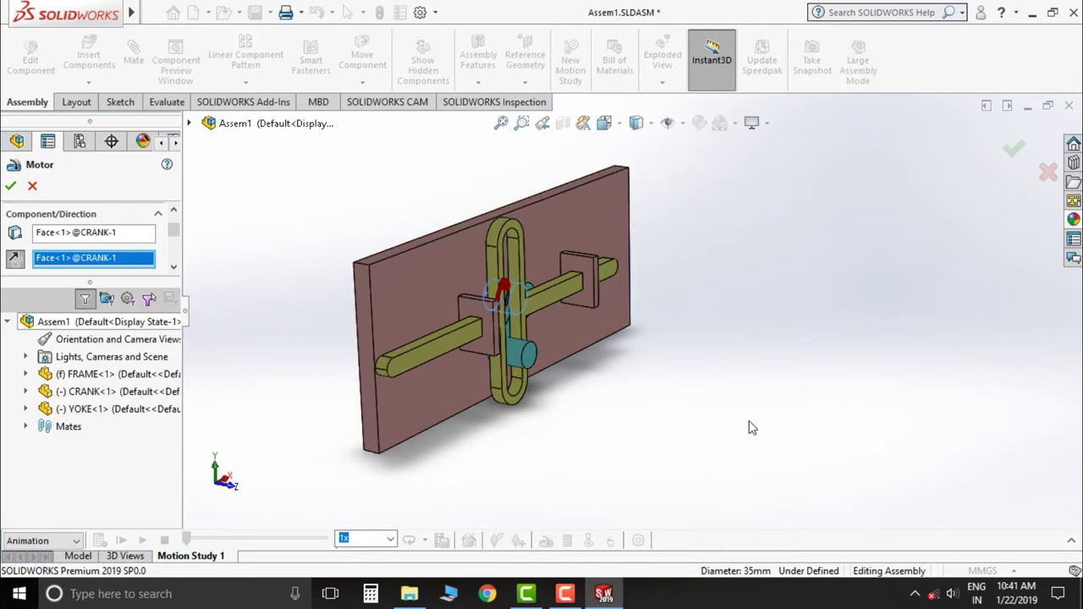
pyautogui.click(1070, 544)
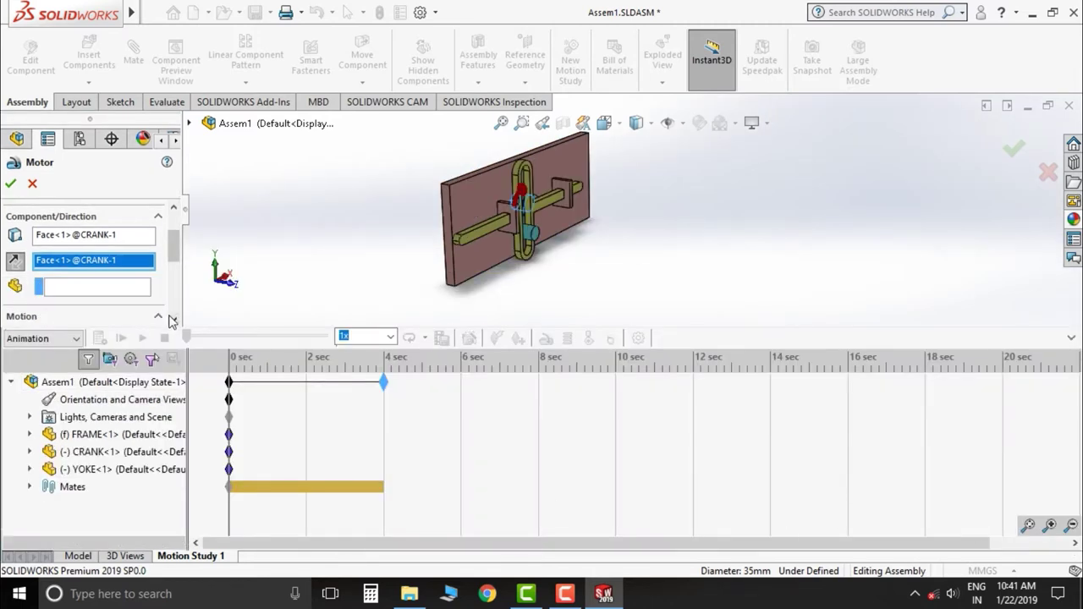
pyautogui.scroll(-3, 173, 258)
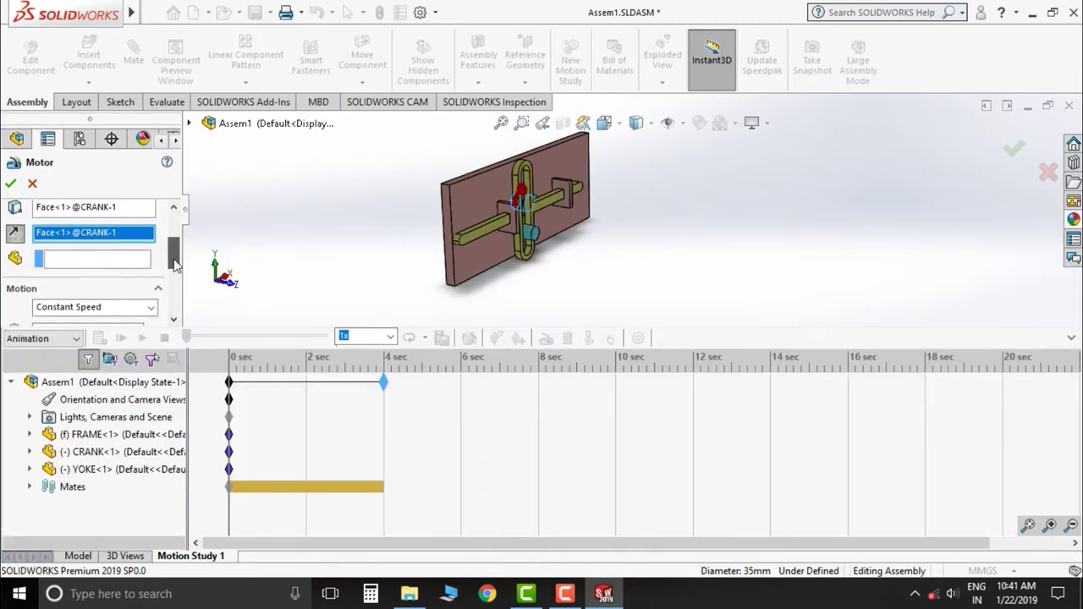
pyautogui.scroll(-3, 173, 258)
pyautogui.scroll(-3, 174, 258)
pyautogui.scroll(10, 32, 221)
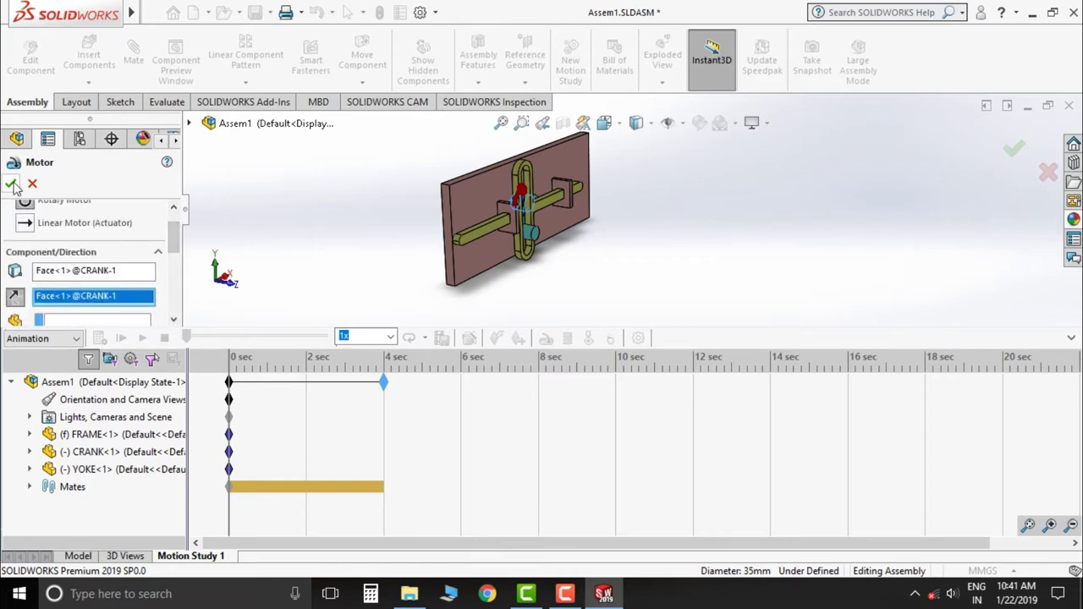
pyautogui.click(11, 184)
# Disable playback of camera view keys and calculate Motion Study 1.
pyautogui.rightClick(93, 399)
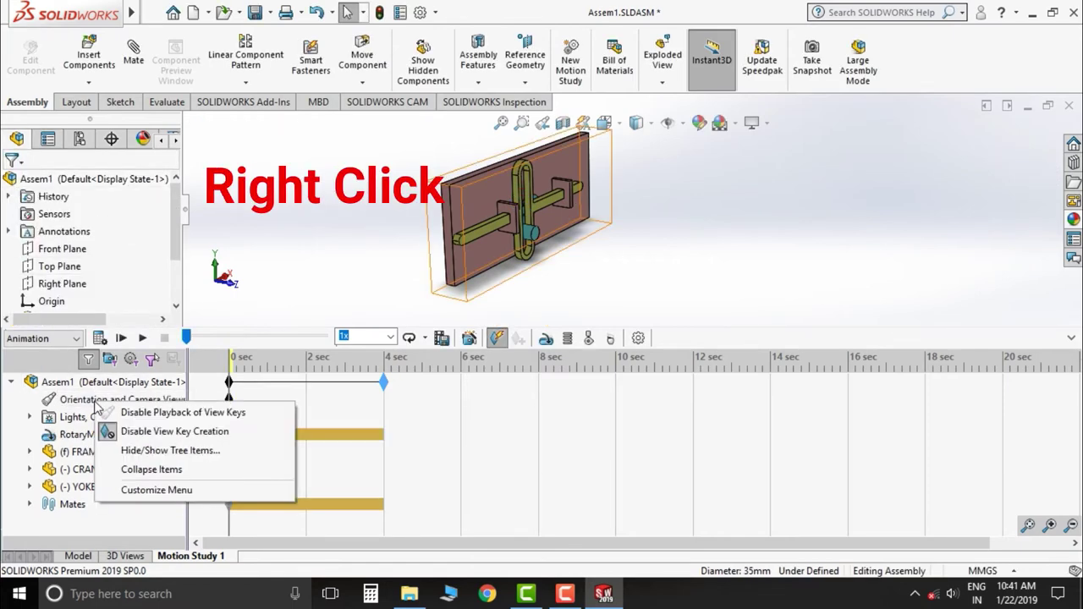
pyautogui.click(148, 415)
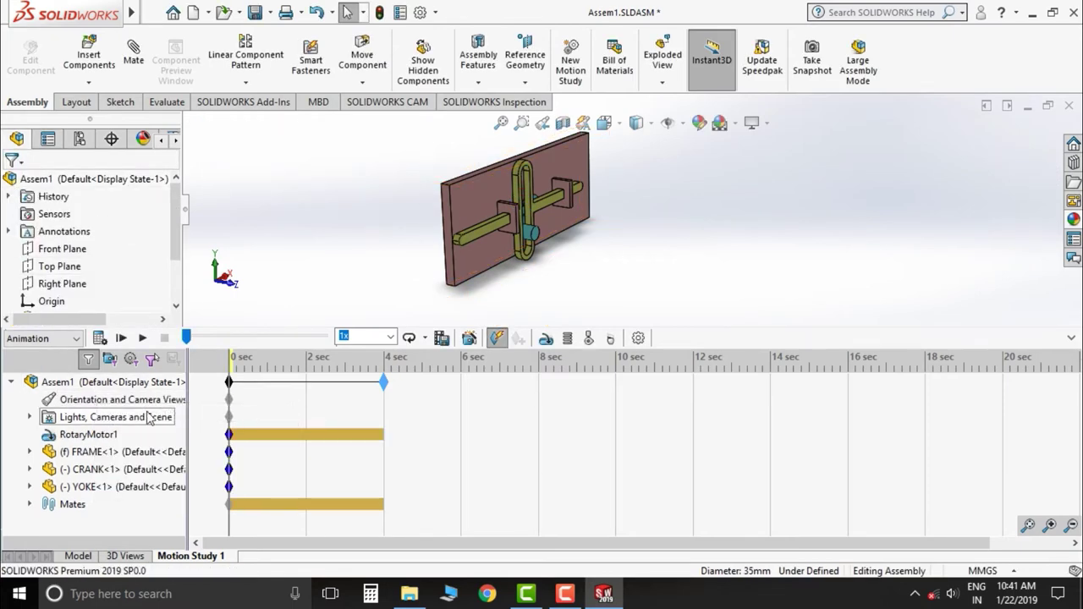
pyautogui.click(1071, 341)
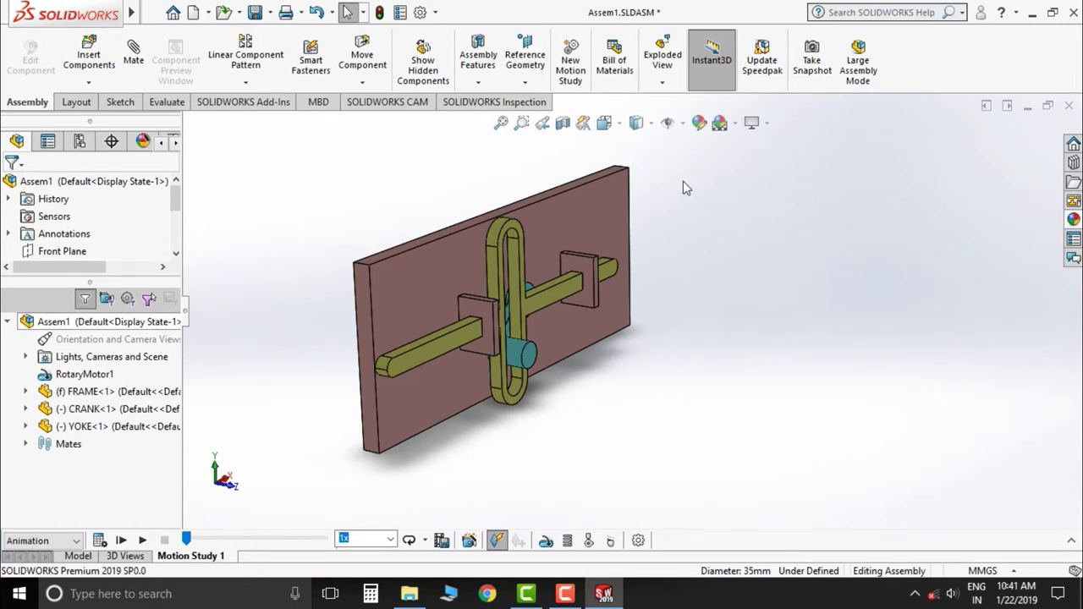
pyautogui.click(100, 539)
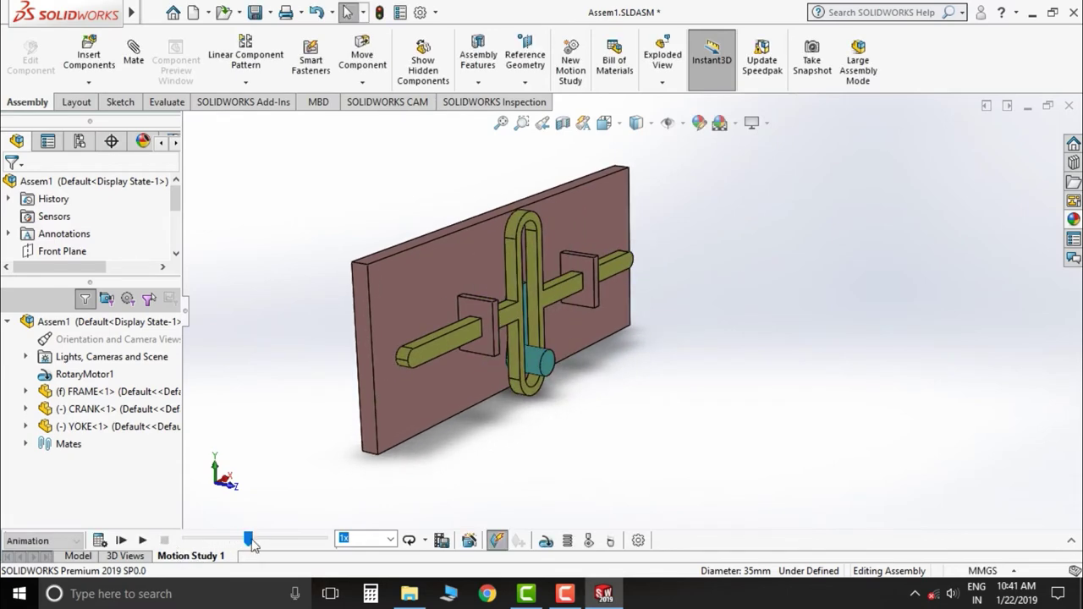
pyautogui.moveTo(549, 430)
pyautogui.mouseDown(button='middle')
pyautogui.moveTo(497, 401)
pyautogui.moveTo(574, 246)
pyautogui.mouseUp(button='middle')
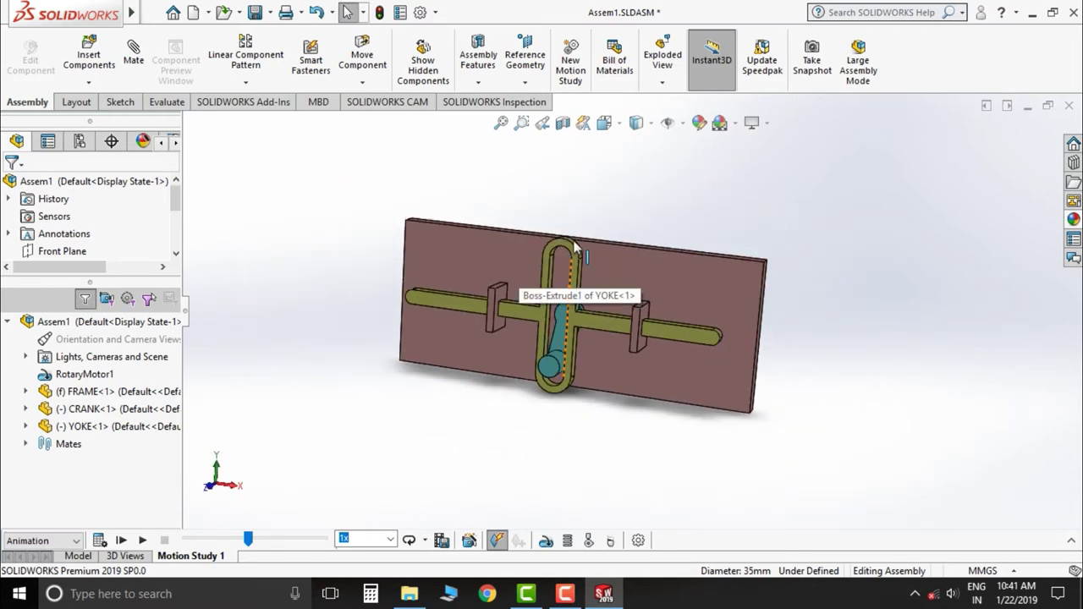
pyautogui.scroll(-3, 575, 246)
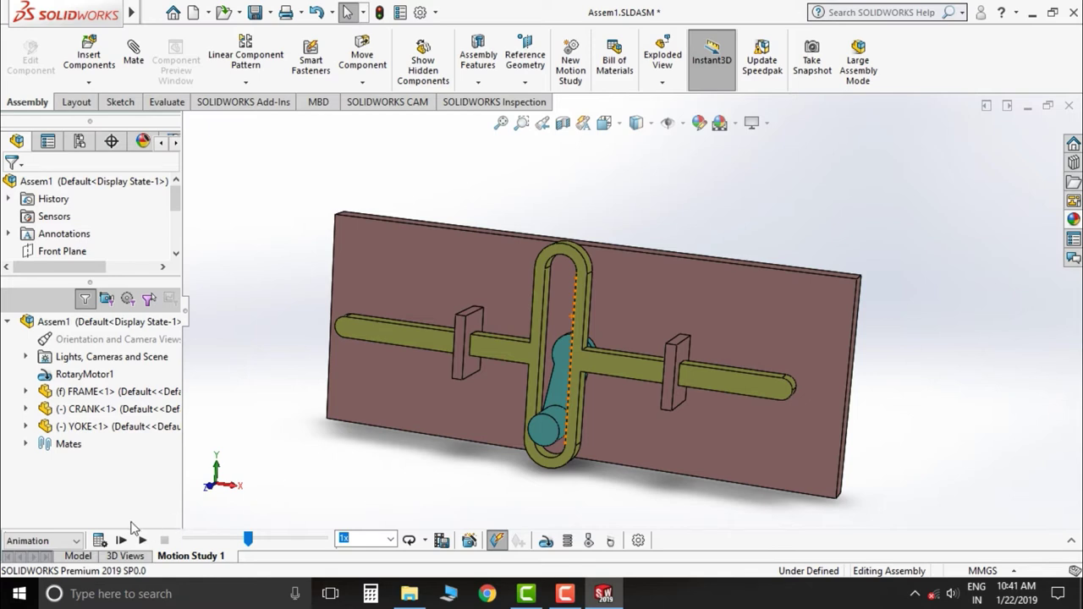
# Play the motion study animation, watching from Front and angled views, and stop it.
pyautogui.click(141, 541)
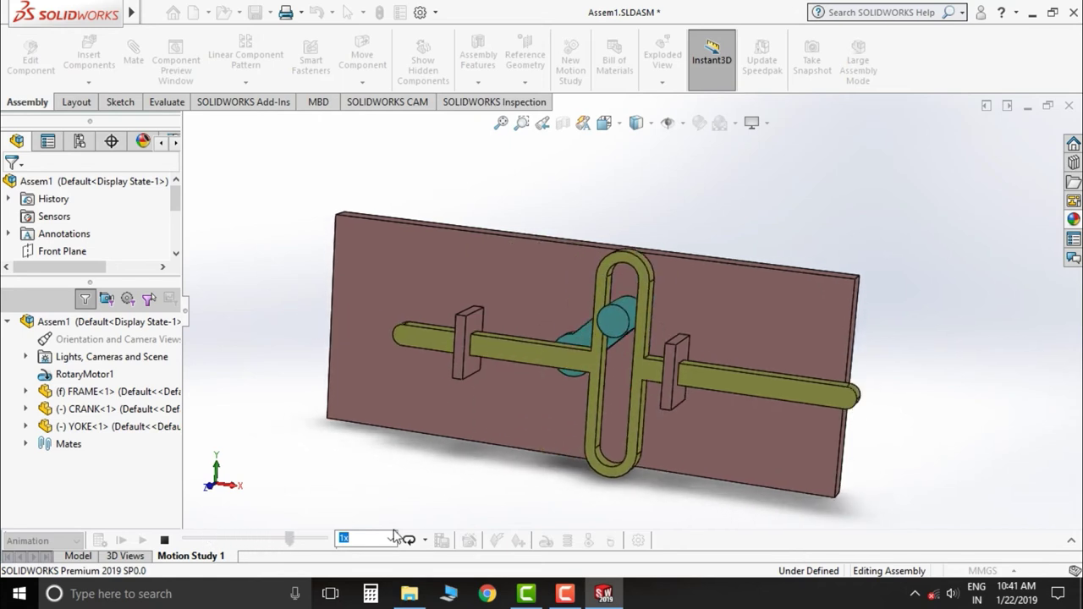
pyautogui.press('z')
pyautogui.press('z')
pyautogui.press('z')
pyautogui.scroll(-5, 621, 406)
pyautogui.scroll(2, 671, 194)
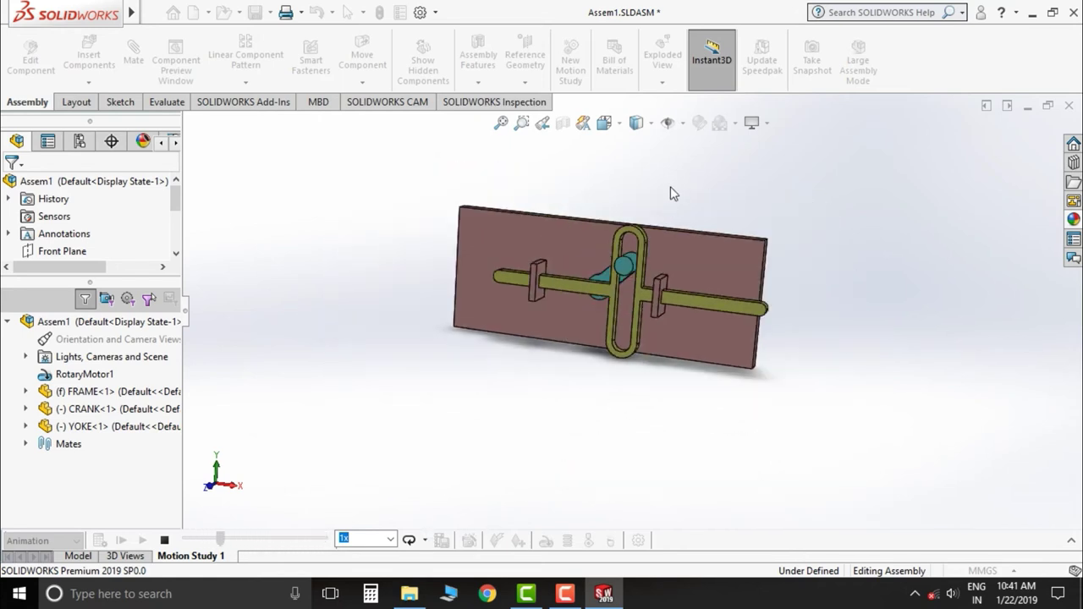
pyautogui.scroll(-1, 672, 177)
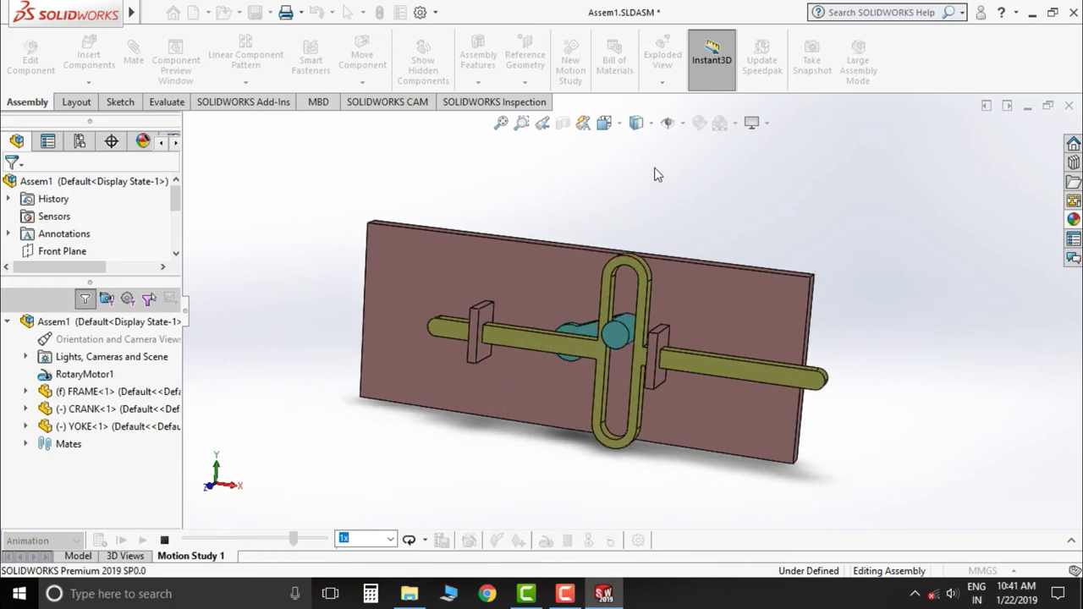
pyautogui.click(611, 125)
pyautogui.click(507, 343)
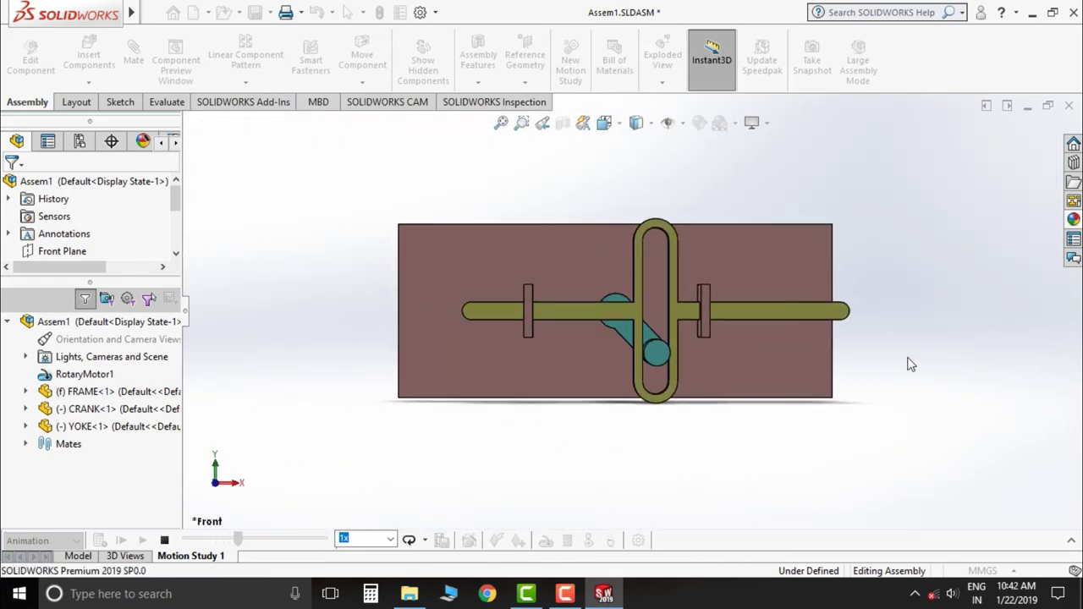
pyautogui.moveTo(910, 364); pyautogui.dragTo(870, 398, button='middle')
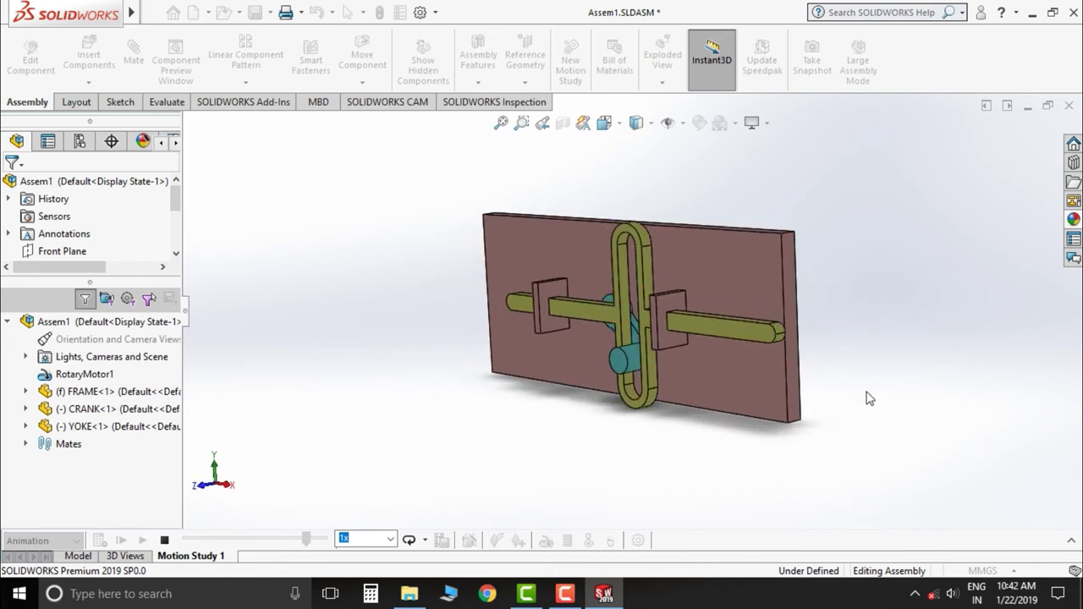
pyautogui.scroll(-1, 738, 250)
pyautogui.scroll(-1, 737, 251)
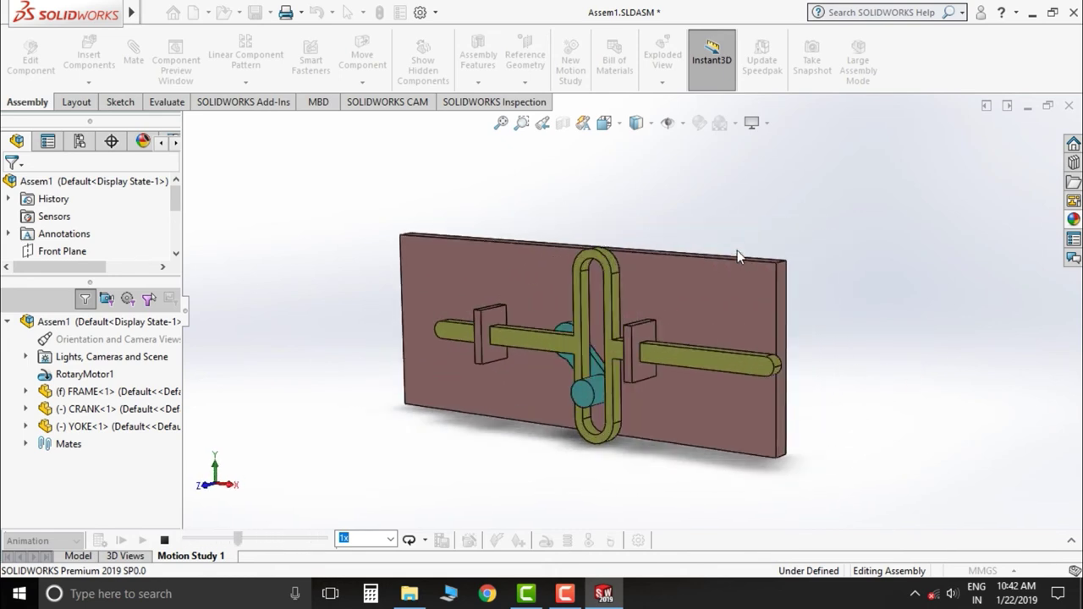
pyautogui.scroll(-1, 737, 250)
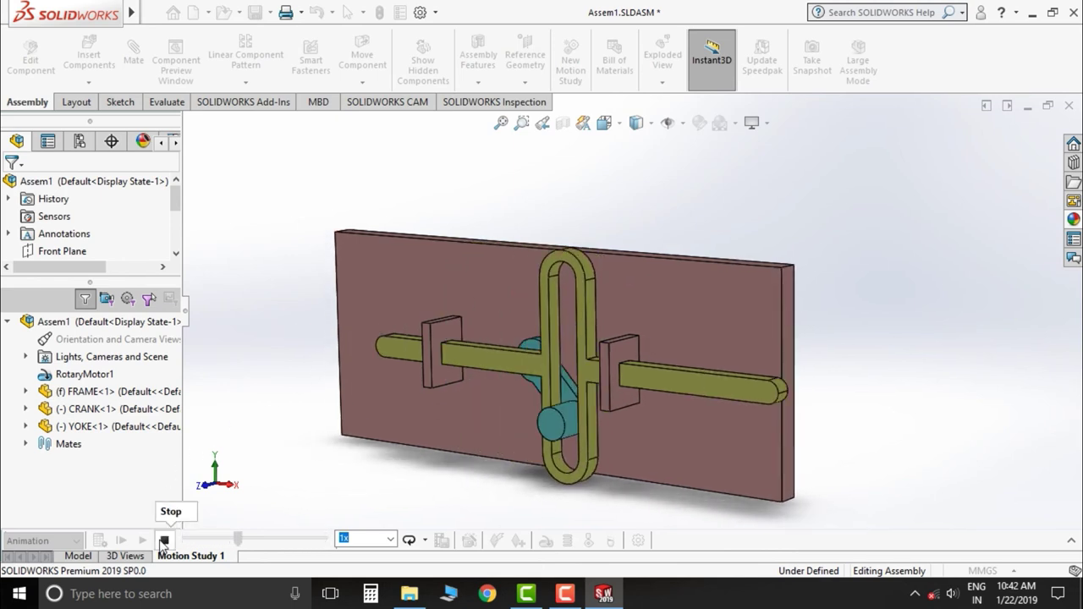
pyautogui.click(164, 541)
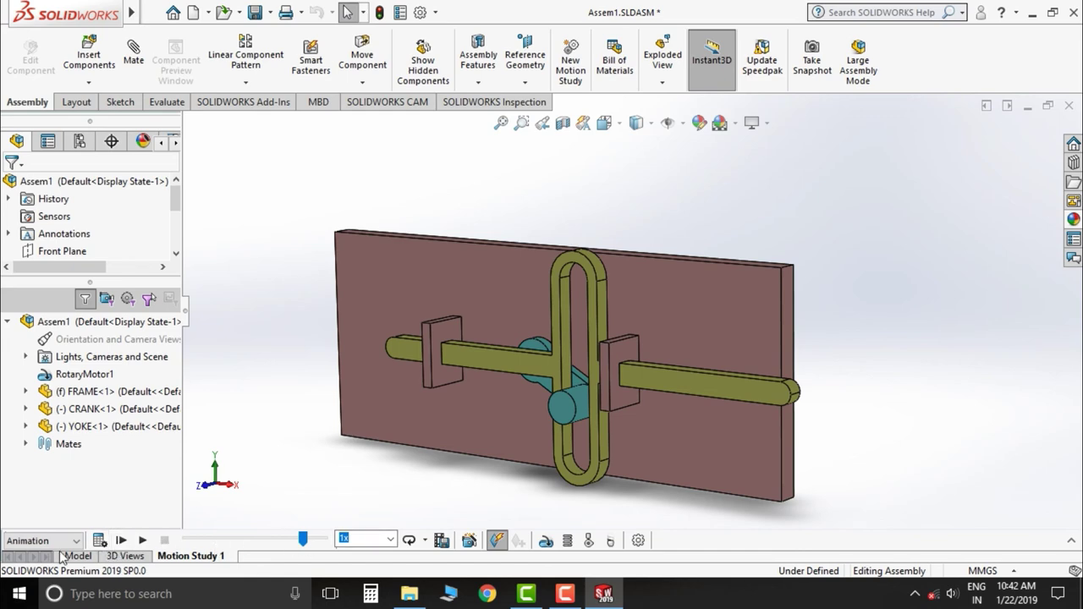
# Return to the Model tab and orbit the finished assembly from several angles.
pyautogui.click(87, 555)
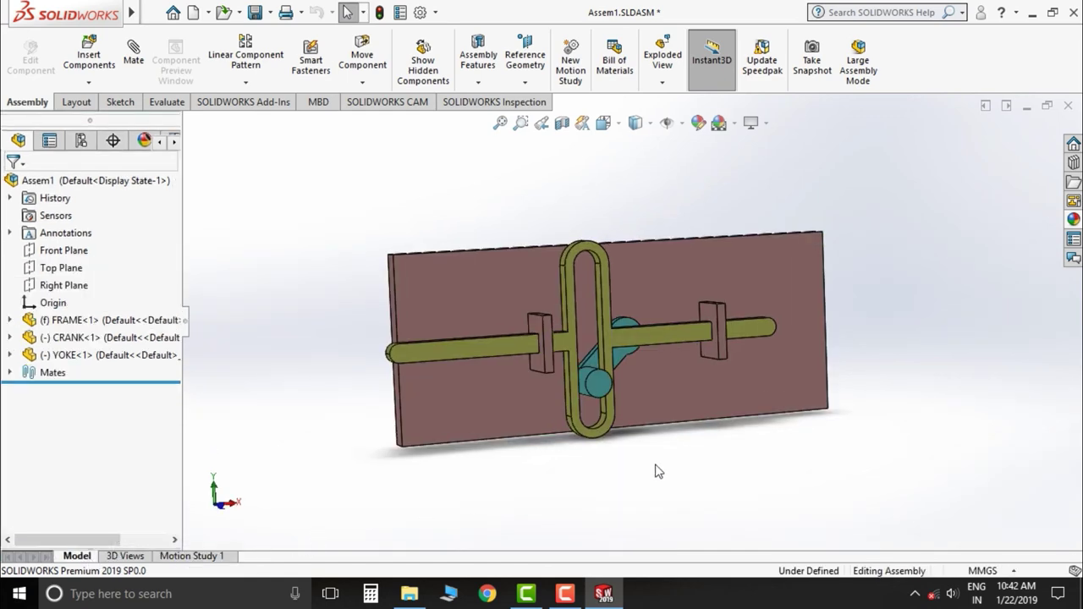
pyautogui.moveTo(658, 471)
pyautogui.mouseDown(button='middle')
pyautogui.moveTo(563, 500)
pyautogui.moveTo(579, 499)
pyautogui.mouseUp(button='middle')
pyautogui.moveTo(710, 430); pyautogui.dragTo(642, 275, button='middle')
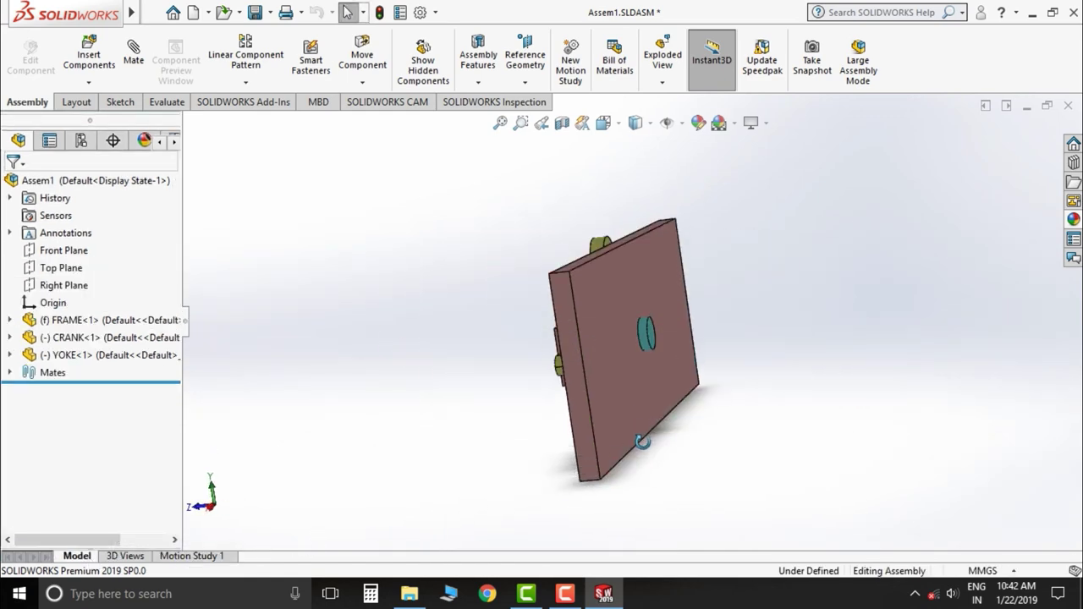
pyautogui.scroll(2, 648, 263)
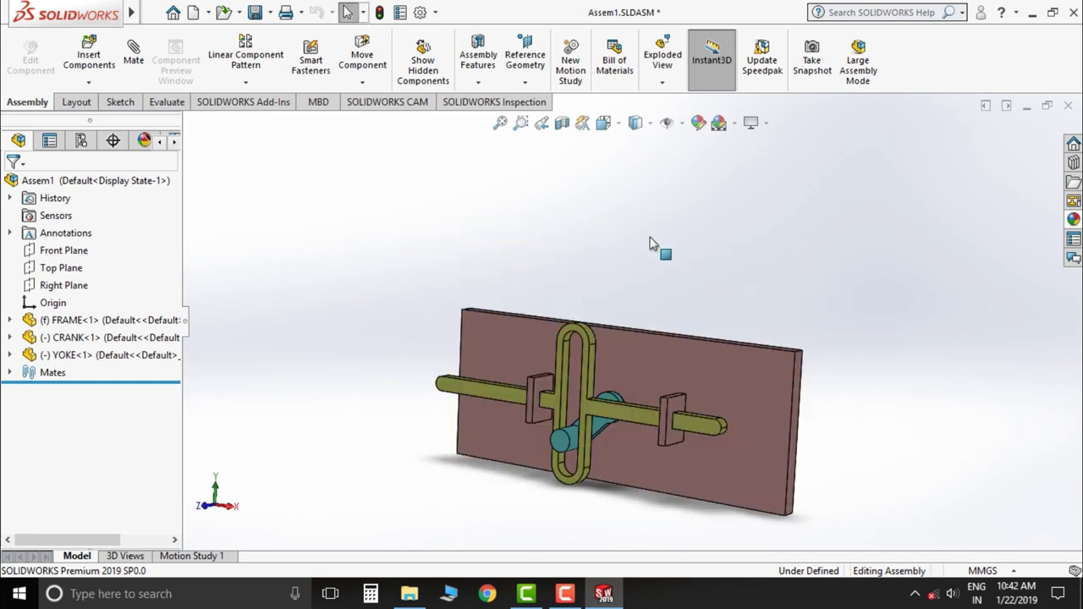